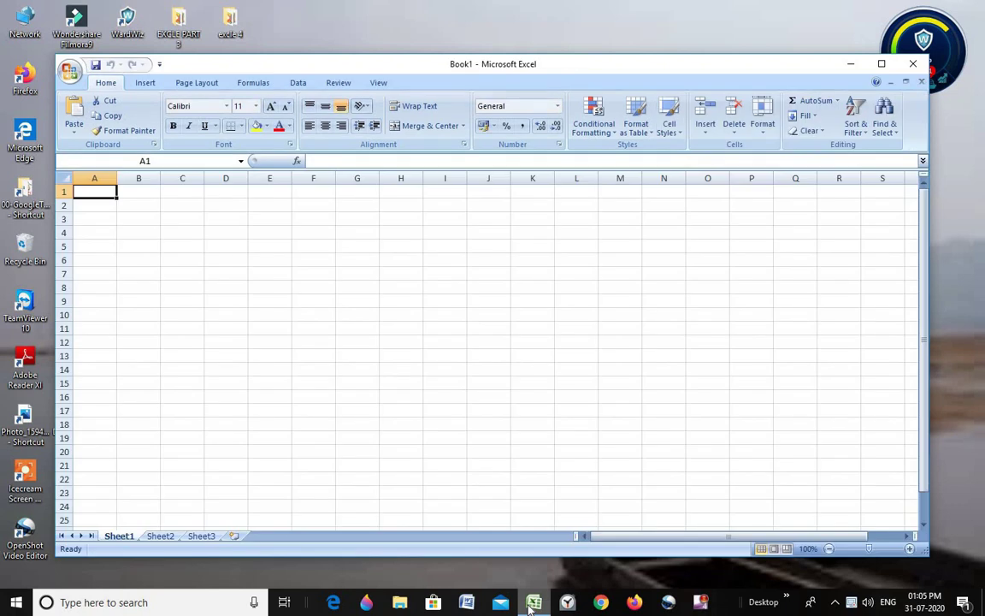
Maximize the blank Book1 workbook window so it fills the screen
click(888, 65)
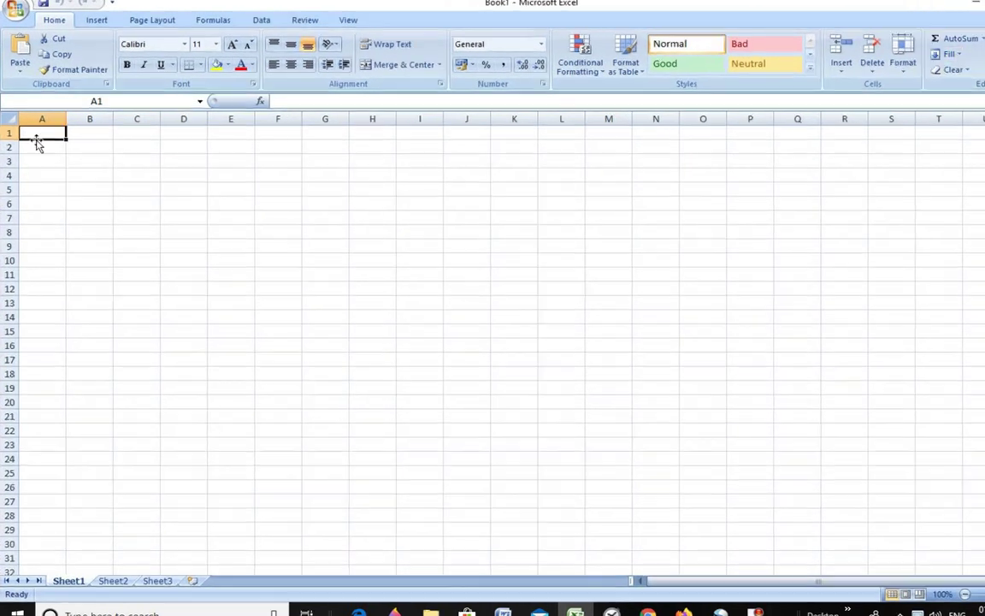
mouse_move(36, 131)
mouse_down()
mouse_move(254, 423)
mouse_move(657, 525)
mouse_move(869, 516)
mouse_move(962, 550)
mouse_up()
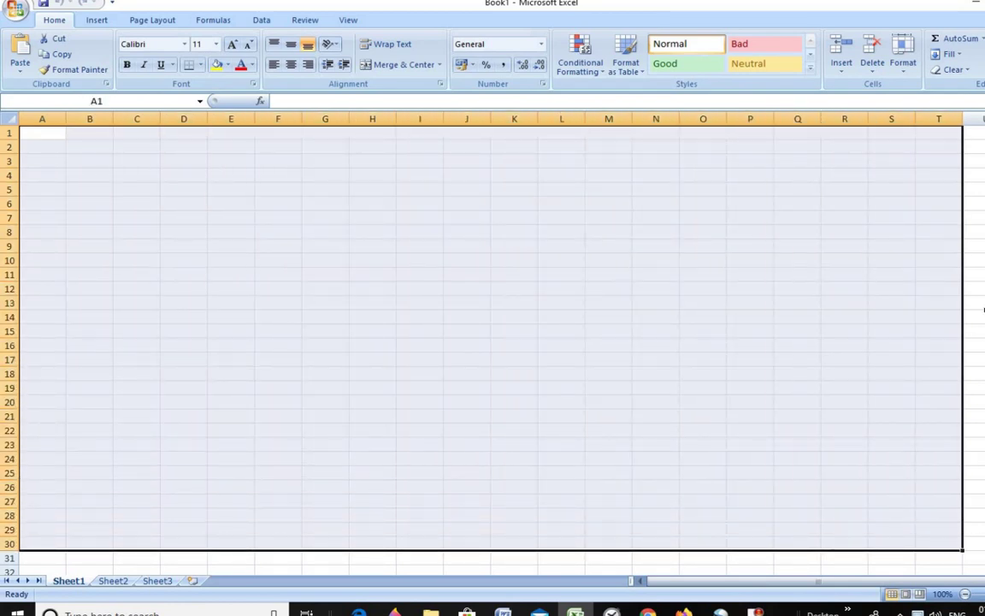
click(980, 314)
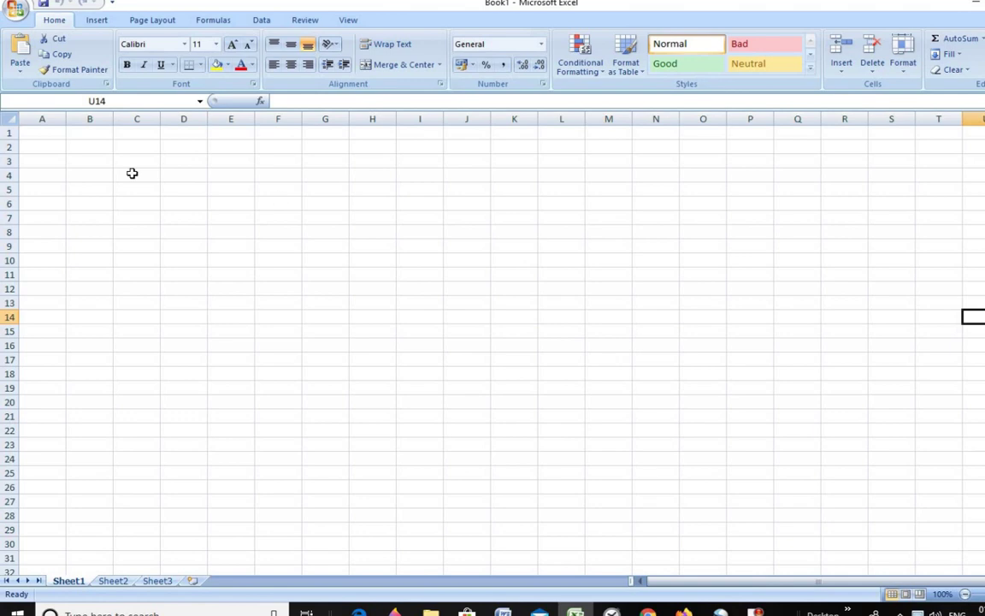
click(5, 134)
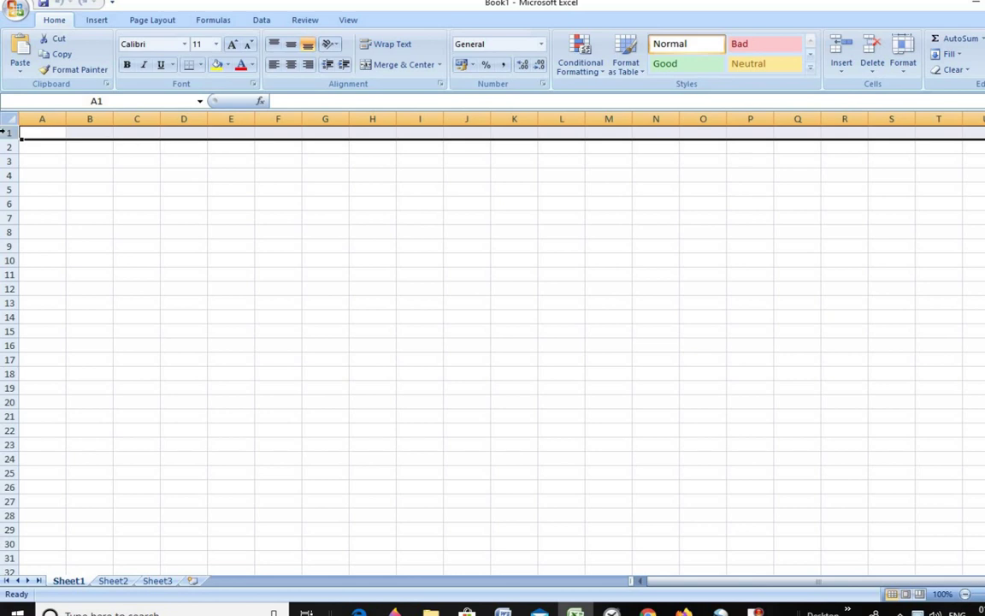
click(47, 118)
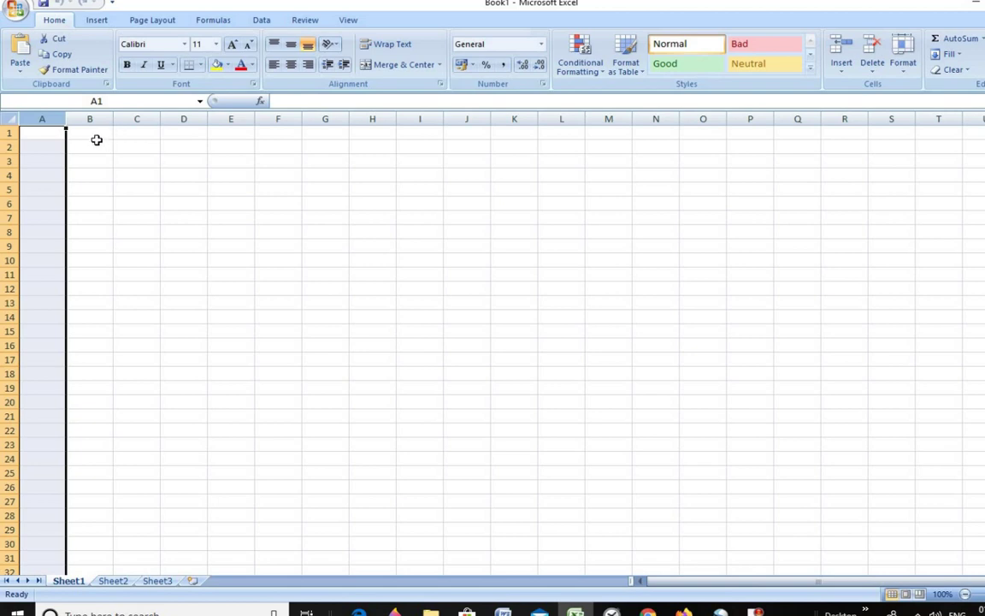
drag(96, 143, 974, 502)
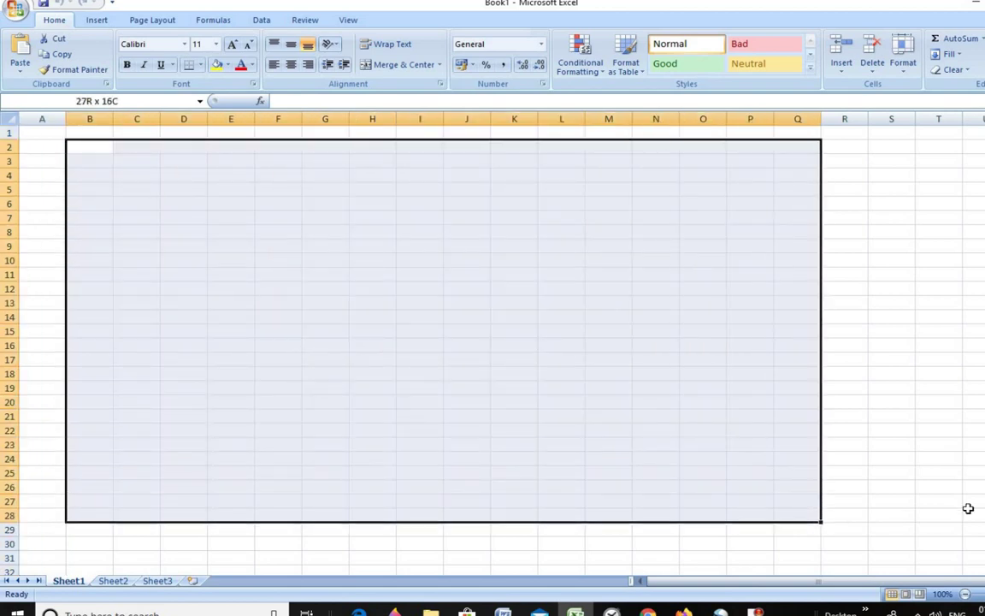
click(724, 315)
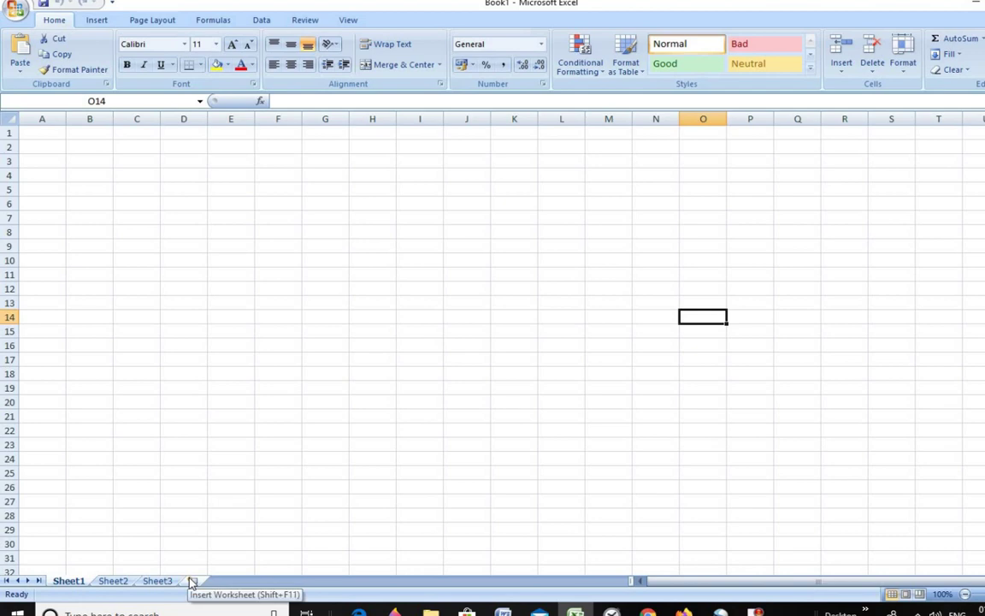
Add five worksheets, then delete the extra Sheet8, leaving Sheet1 through Sheet7
click(192, 582)
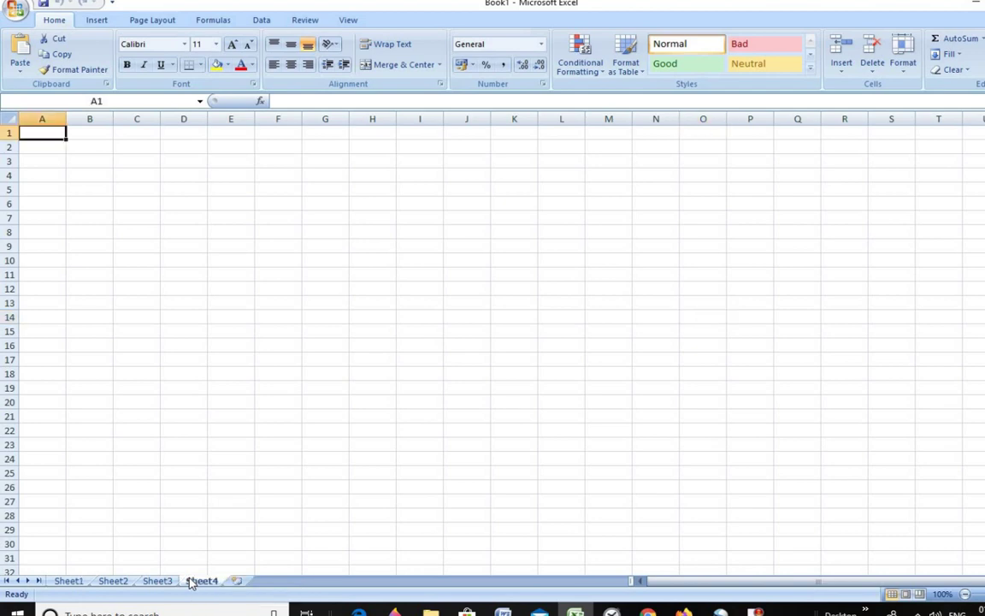
click(237, 582)
click(281, 582)
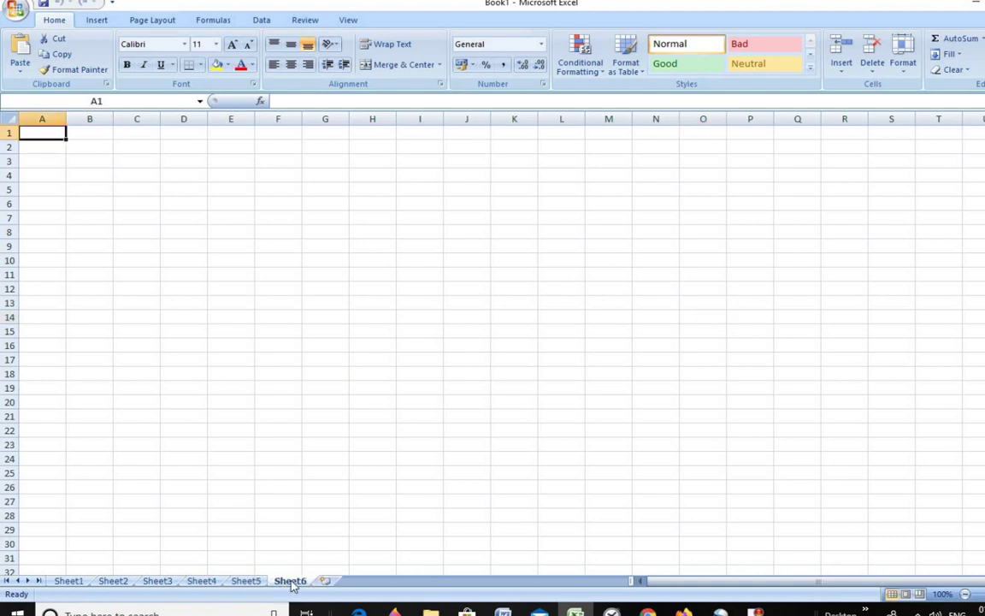
click(326, 582)
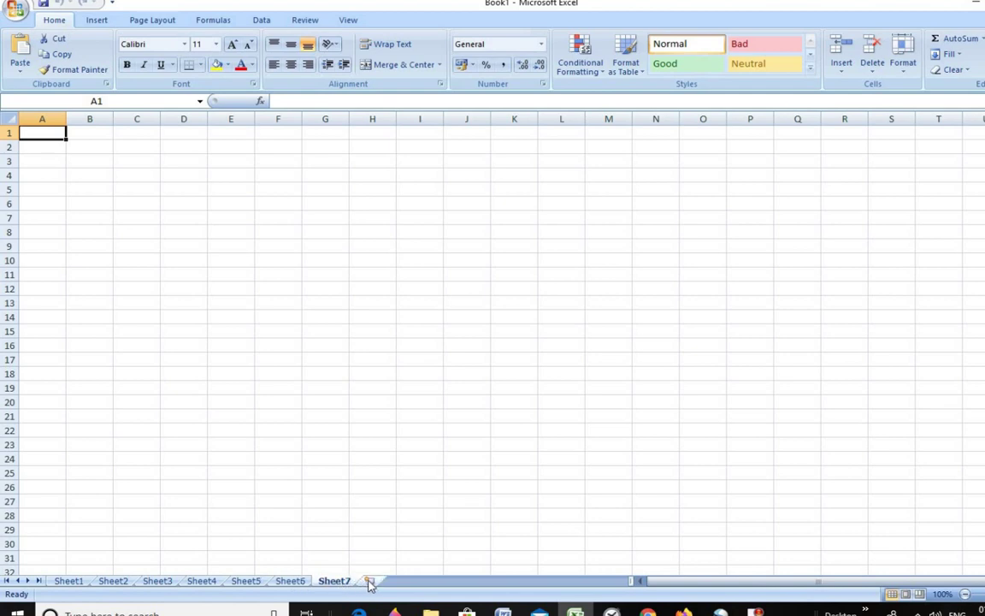
click(371, 582)
right_click(370, 583)
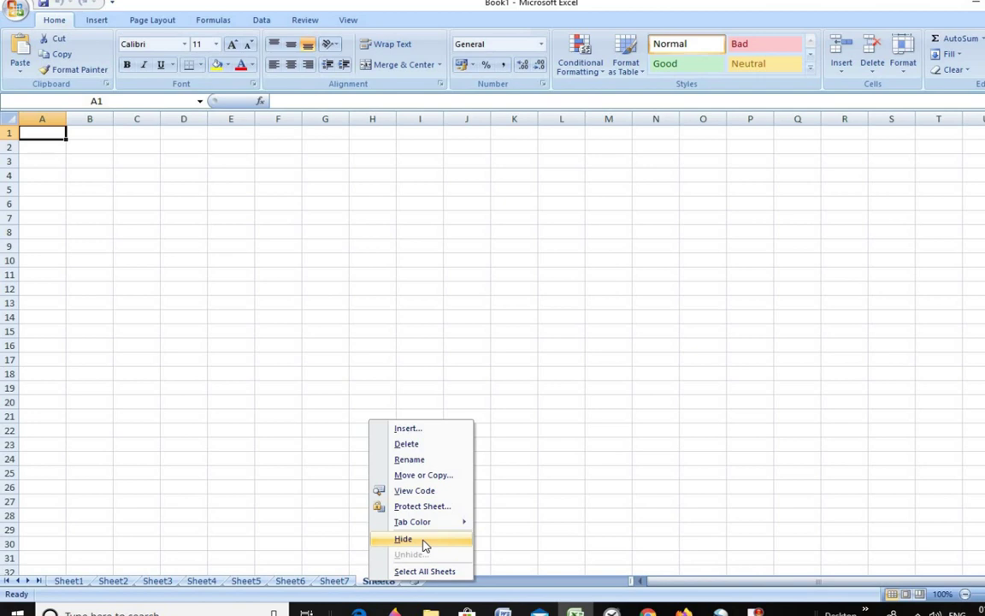
click(407, 444)
click(439, 416)
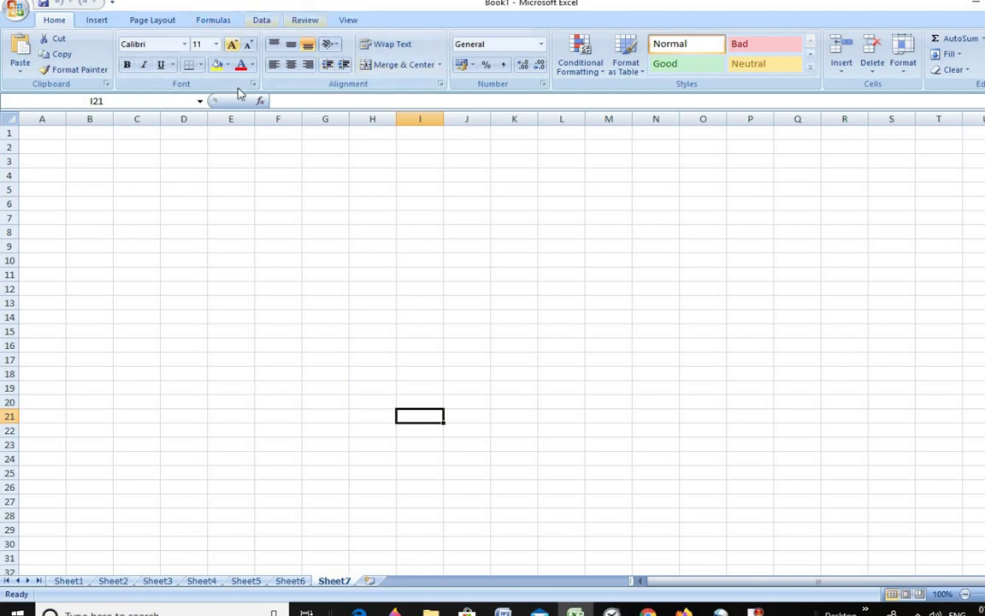
click(97, 20)
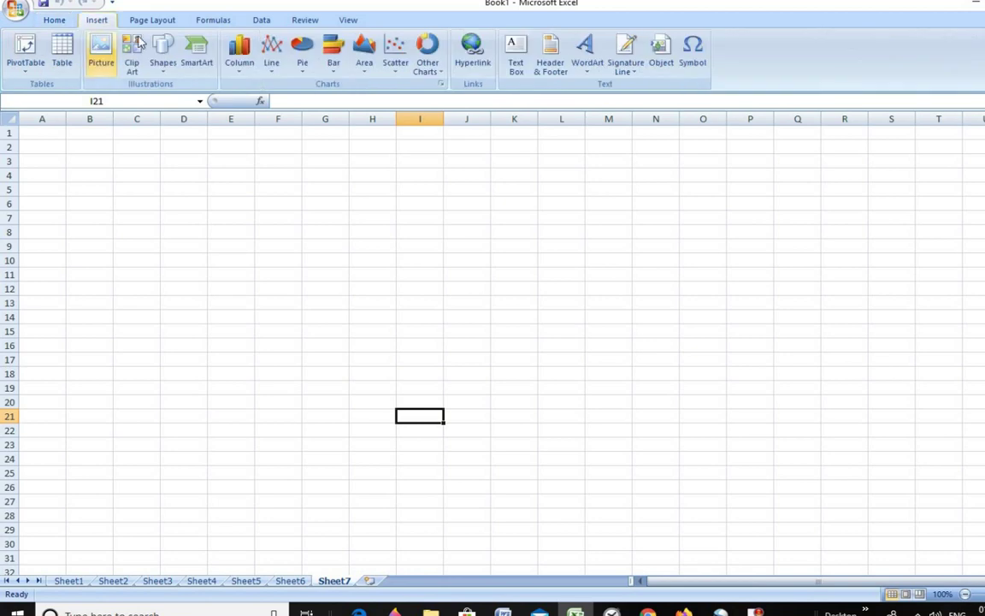
click(51, 20)
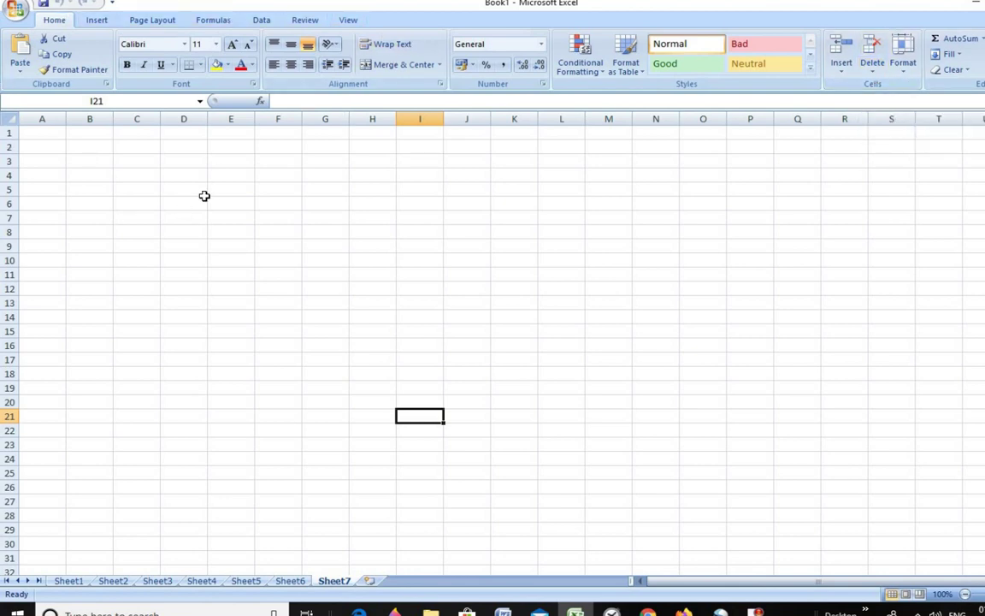
mouse_move(44, 133)
mouse_down()
mouse_move(276, 532)
mouse_move(979, 468)
mouse_up()
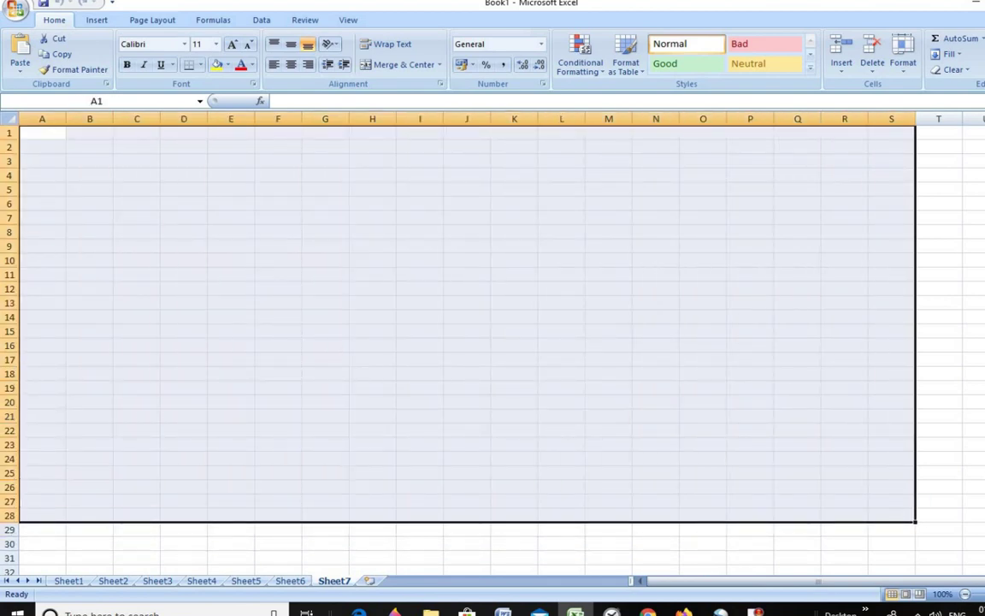
click(980, 332)
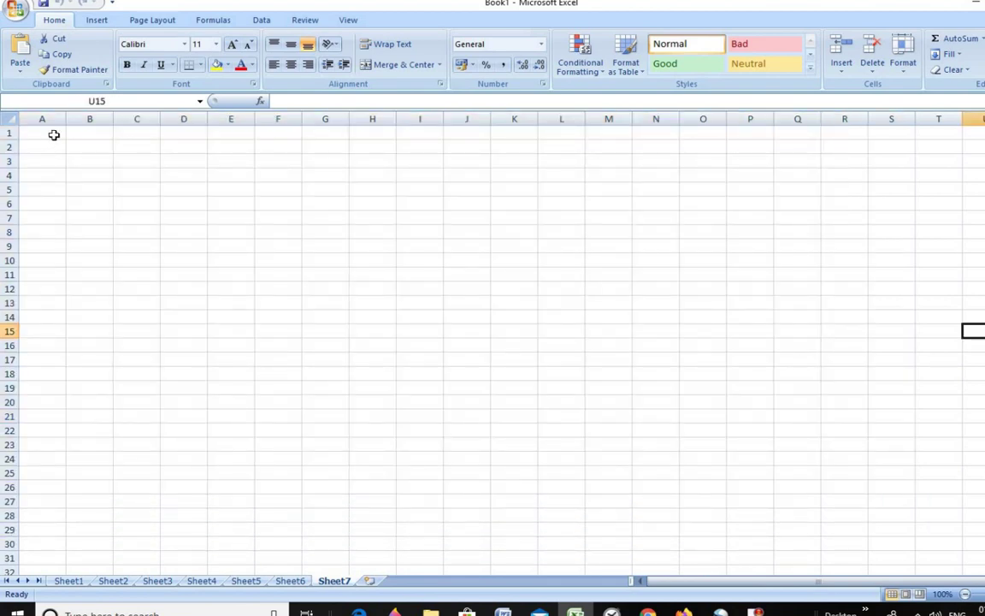
mouse_move(45, 133)
mouse_down()
mouse_move(702, 505)
mouse_move(746, 501)
mouse_up()
click(872, 370)
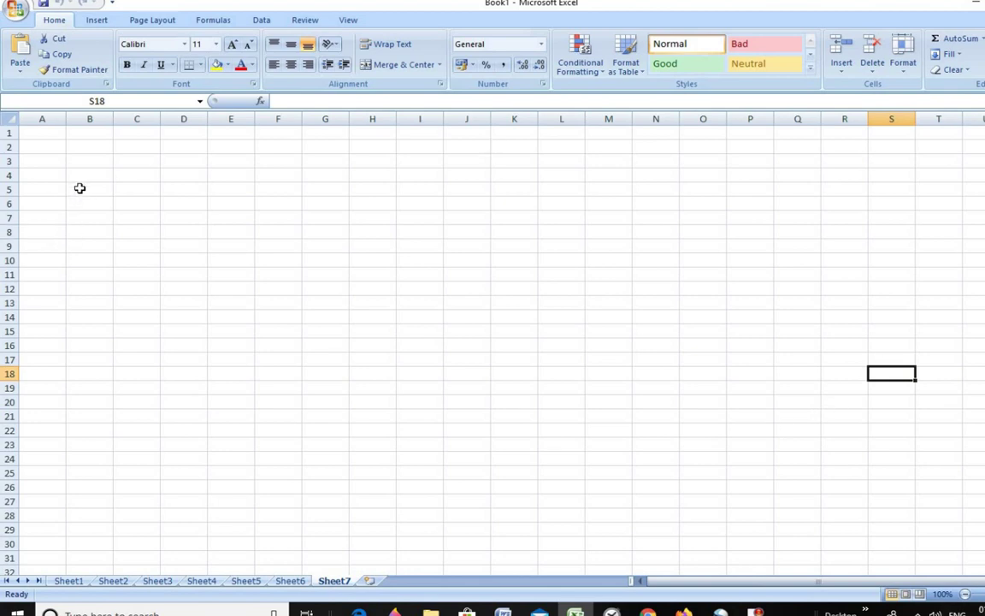
click(53, 136)
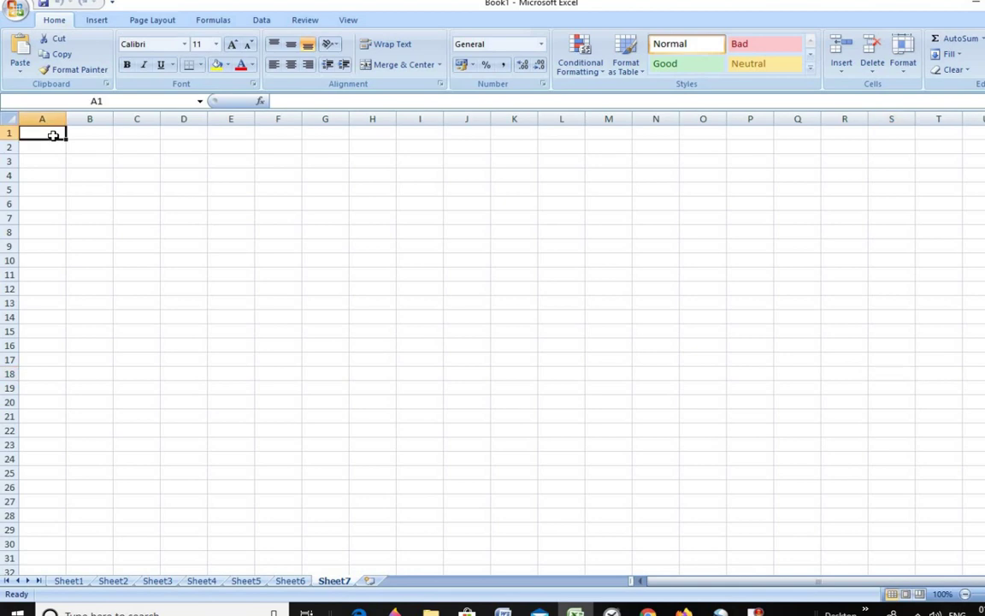
Enter the title 'Kai Narayanrao Wagh Vidhyalaya' in A1 and select A1:D1
text(Kai)
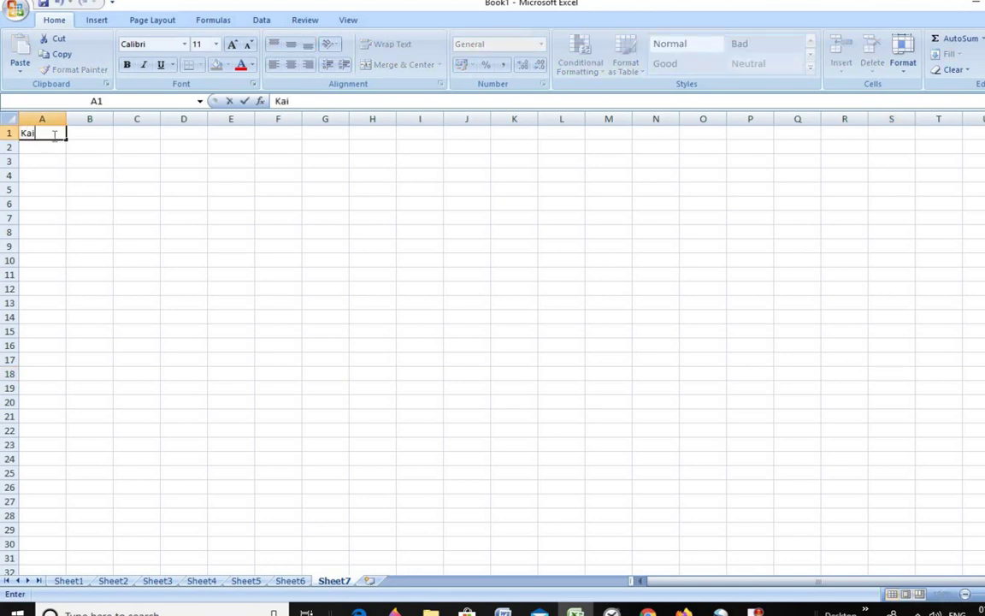
text( Narayanrao Wagh Vidhyalaya)
key(Return)
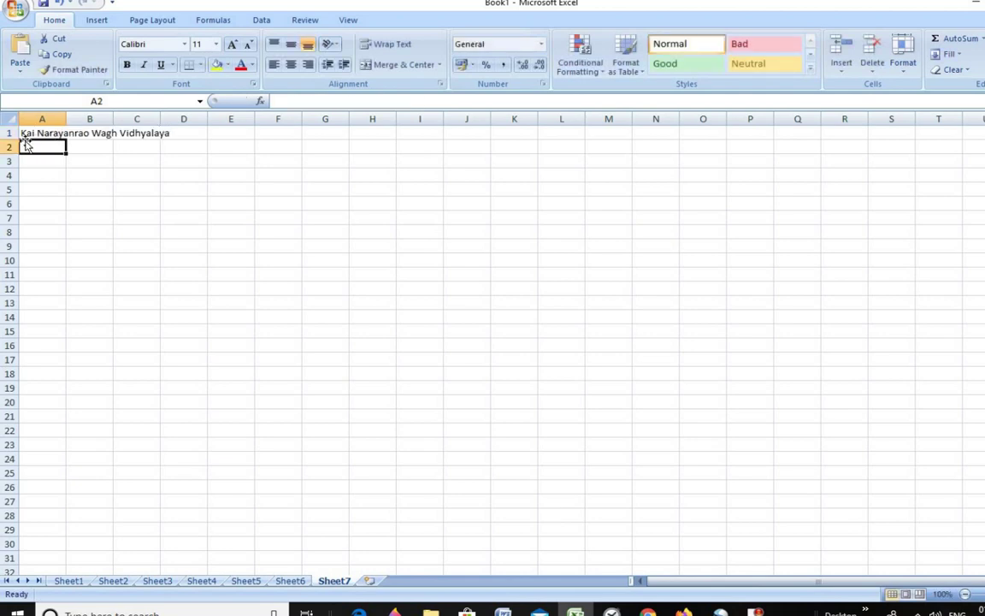
click(43, 133)
drag(42, 134, 171, 133)
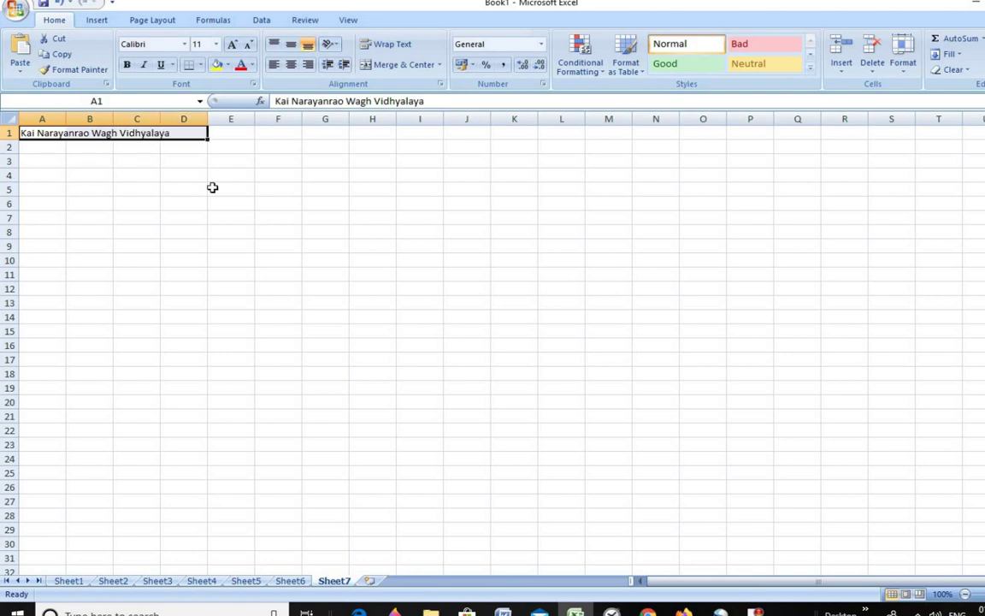
Merge and centre the title across A1:D1 and set its font to Arial Black
click(401, 64)
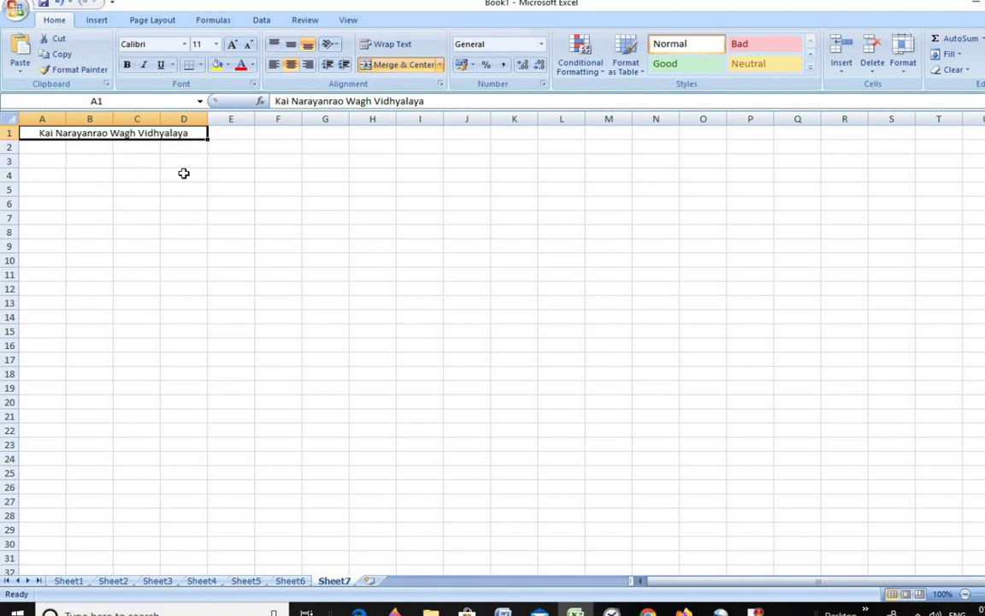
click(184, 44)
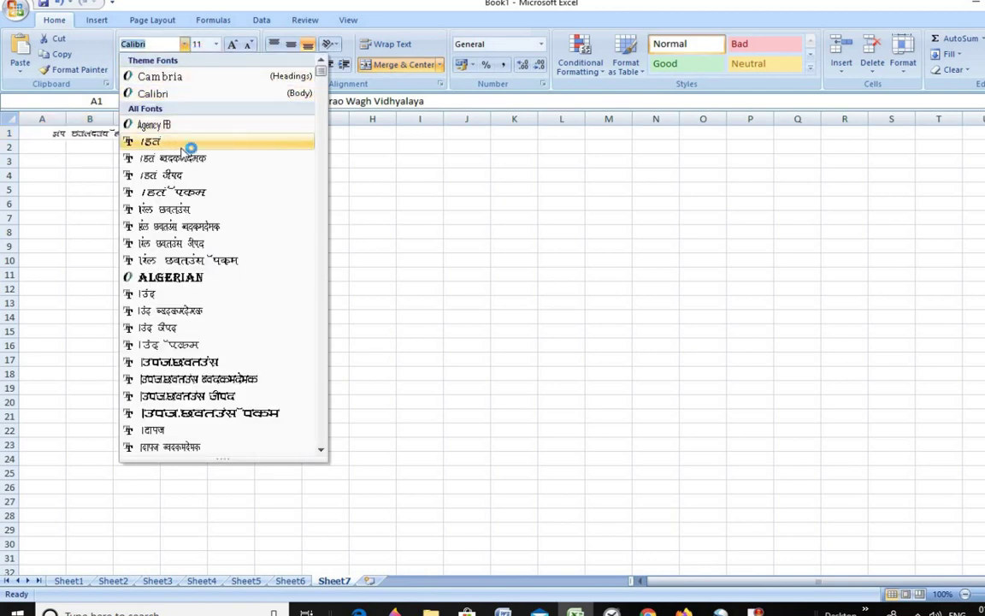
scroll(190, 158, down, 1)
scroll(189, 162, down, 2)
scroll(192, 161, down, 3)
scroll(194, 160, down, 1)
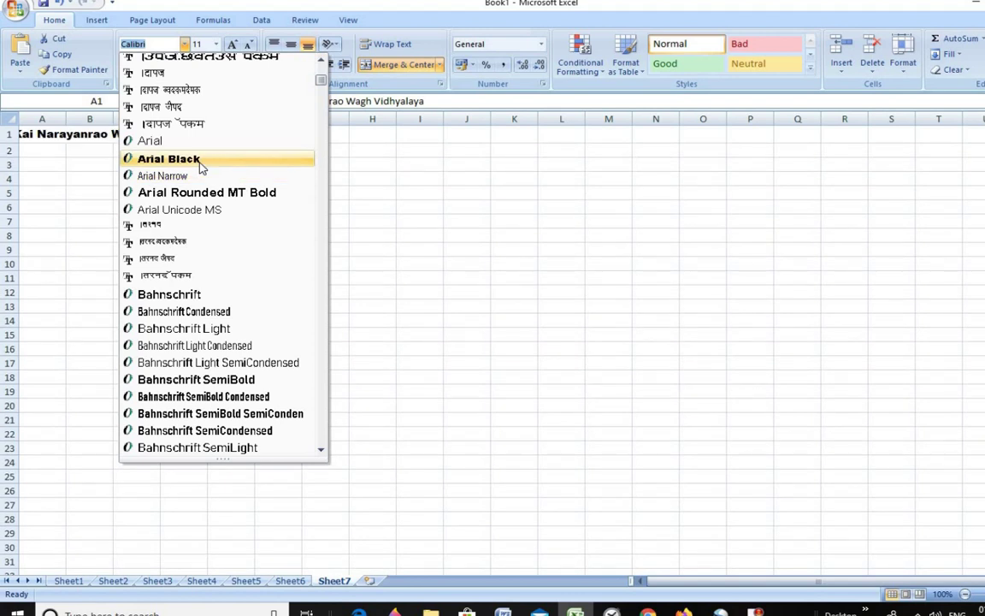
click(201, 167)
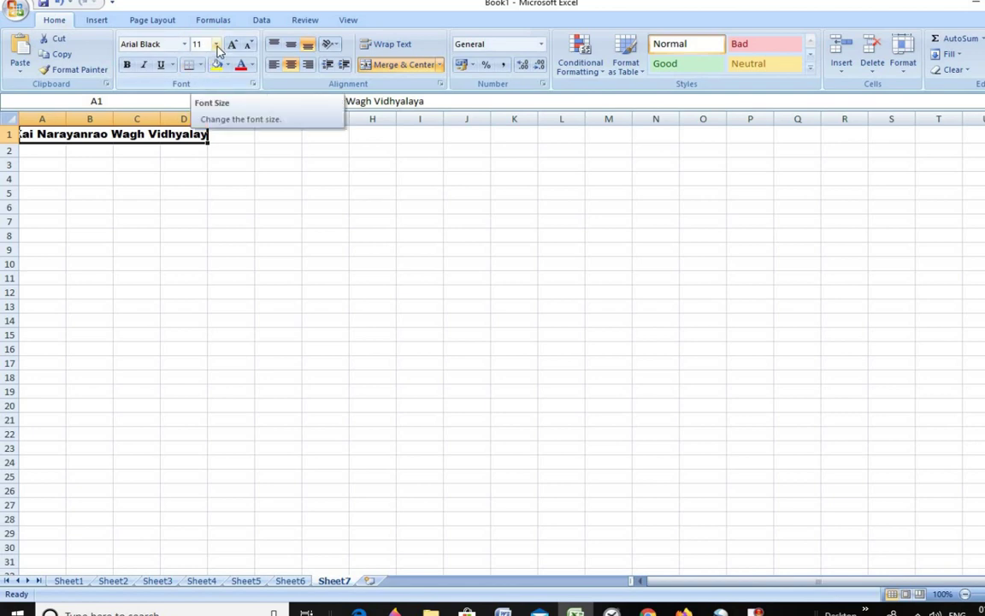
Adjust the title's font size until it settles at 14
click(219, 51)
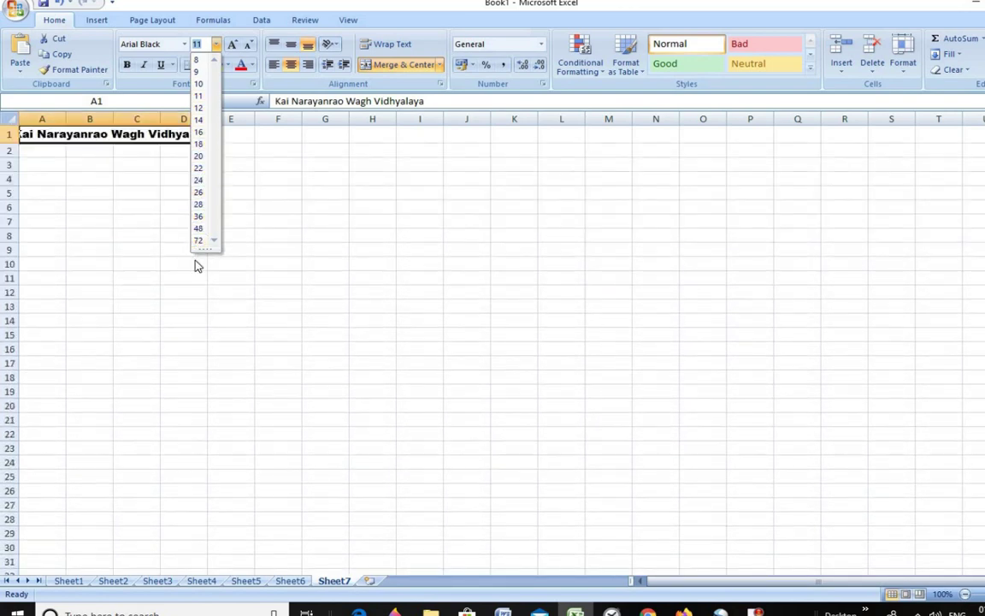
click(200, 156)
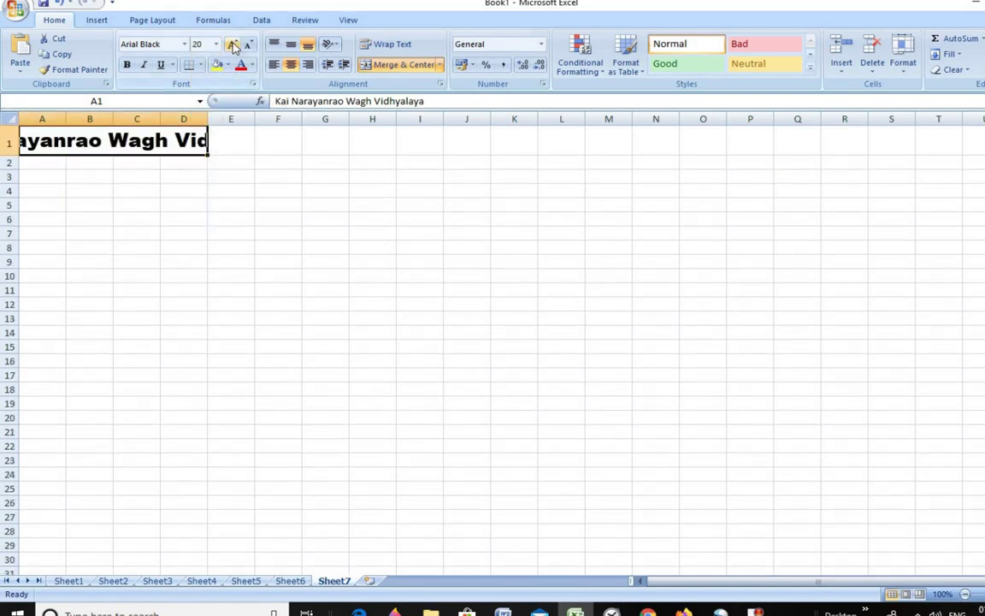
click(233, 45)
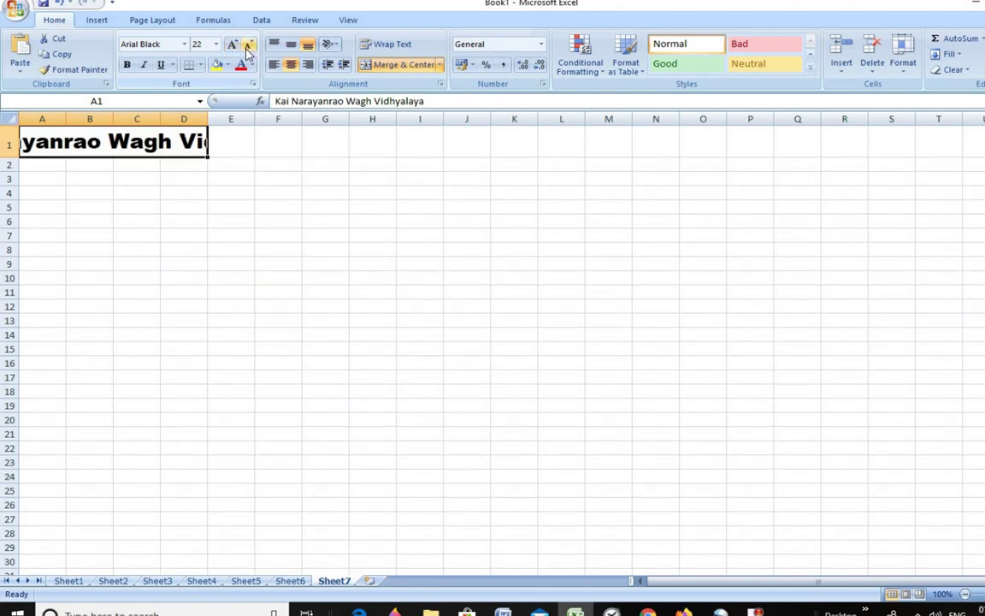
click(247, 47)
click(247, 47)
click(247, 47)
click(247, 47)
click(247, 47)
click(248, 47)
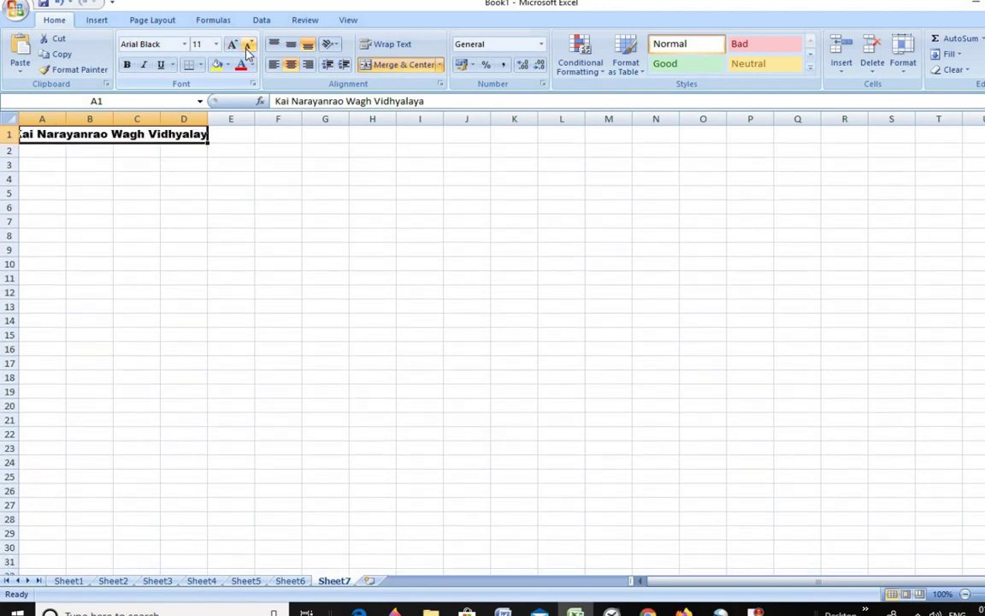
click(233, 44)
click(233, 43)
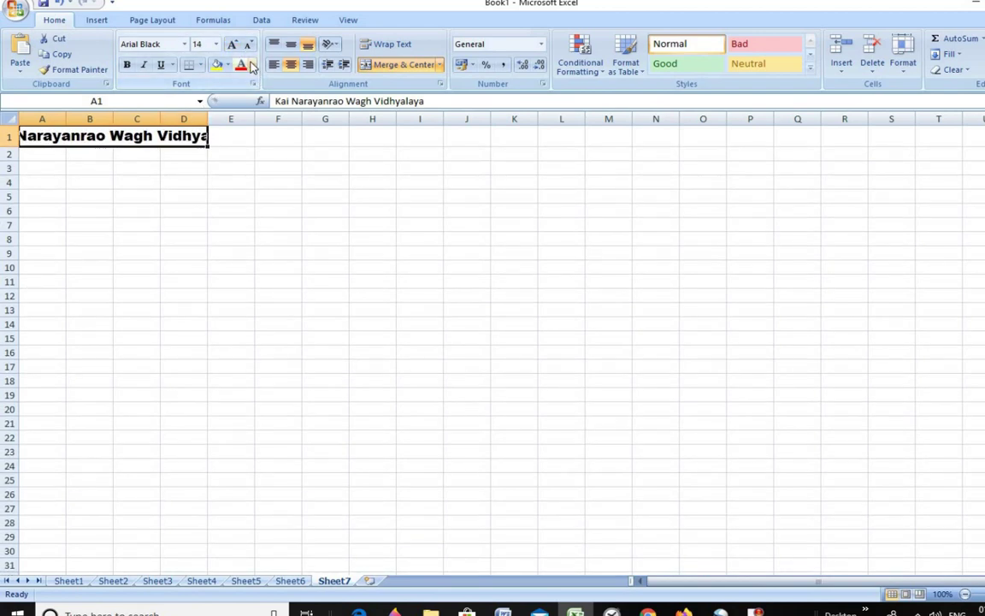
click(253, 66)
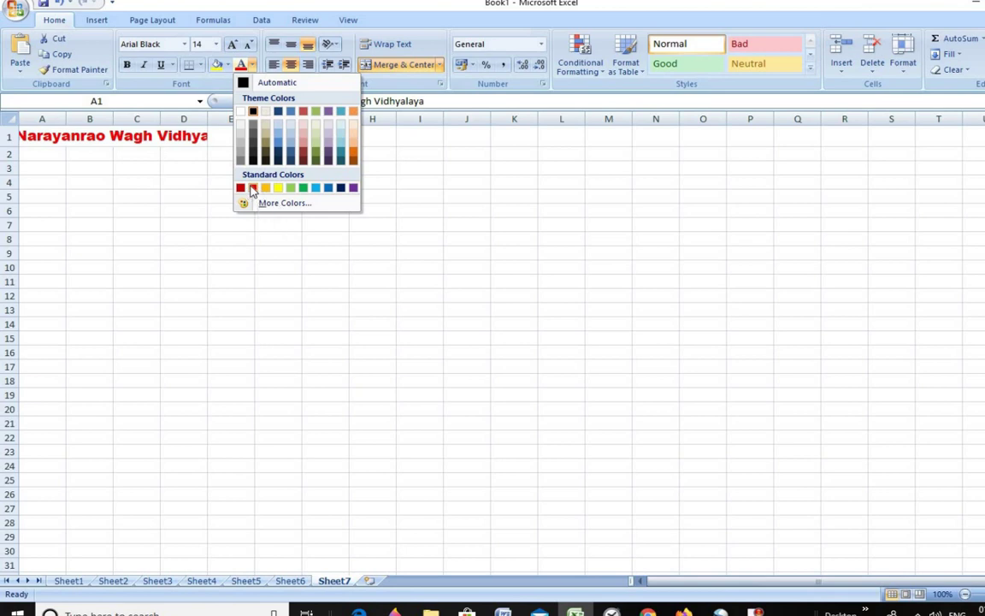
Colour the title red, widen columns A–C, narrow column D, and make row 1 taller
click(252, 188)
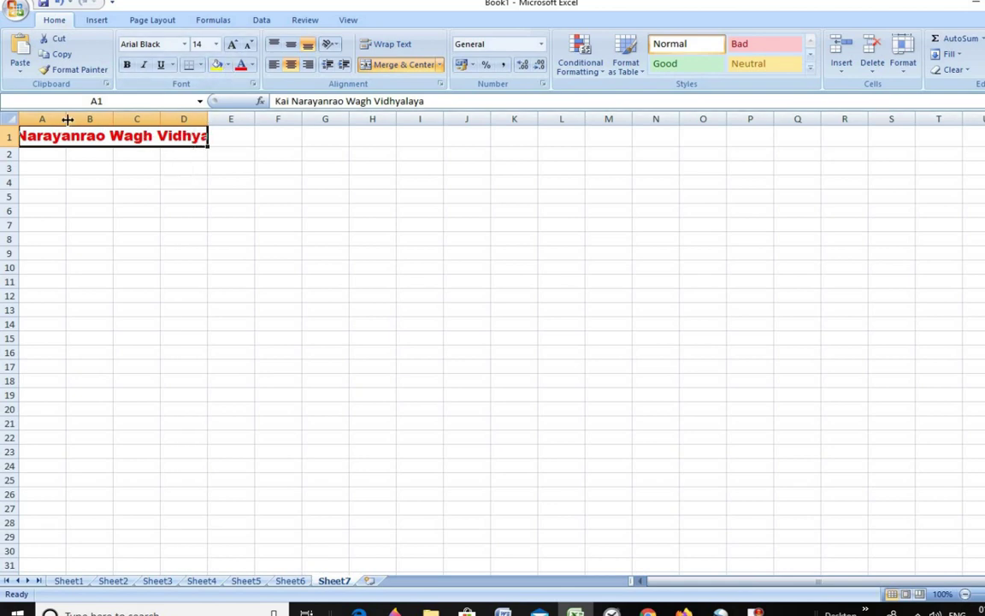
mouse_move(66, 119)
mouse_down()
mouse_move(85, 119)
mouse_move(60, 133)
mouse_move(119, 119)
mouse_up()
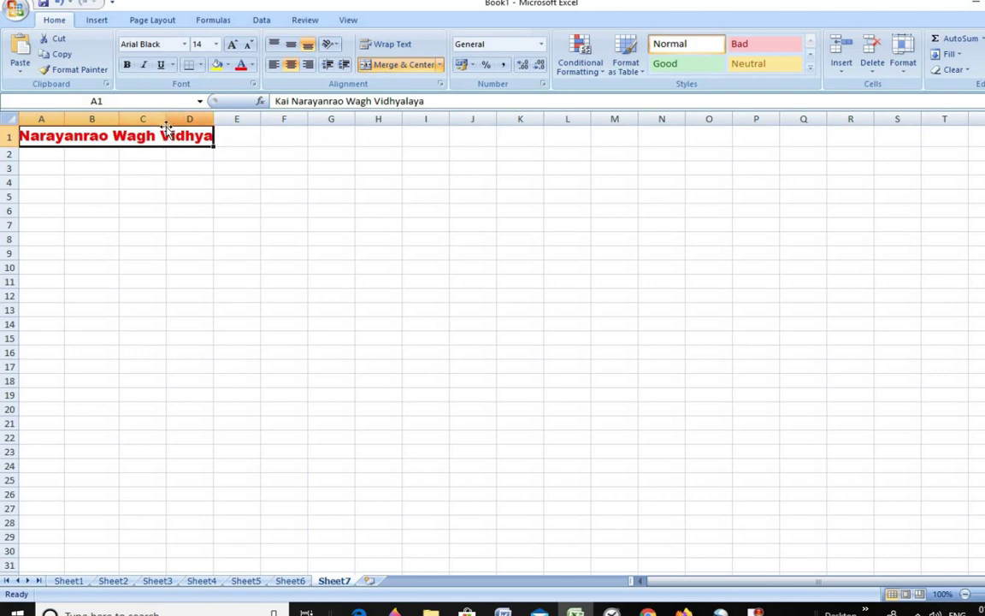
drag(166, 119, 289, 135)
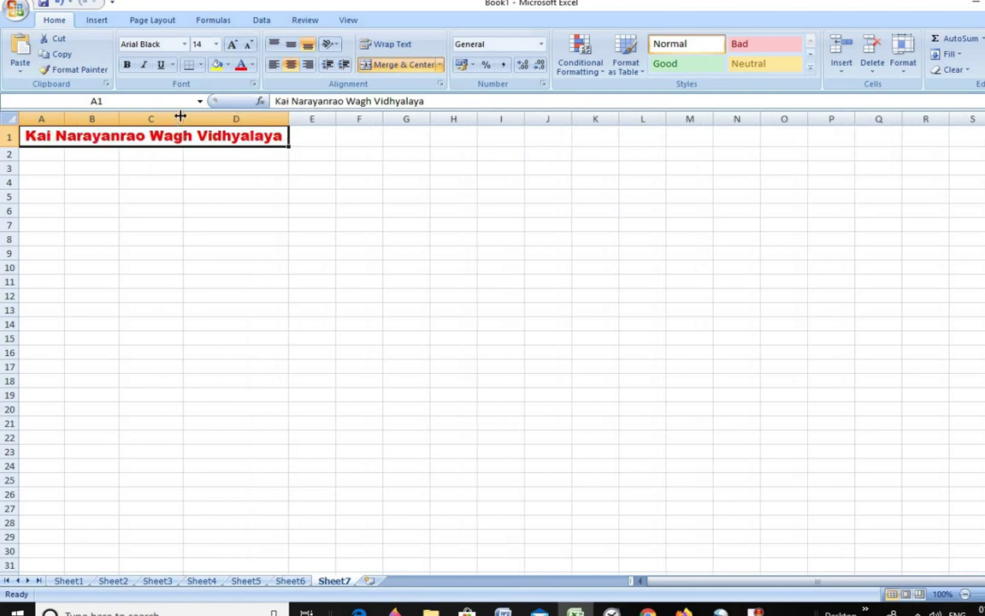
drag(180, 117, 229, 119)
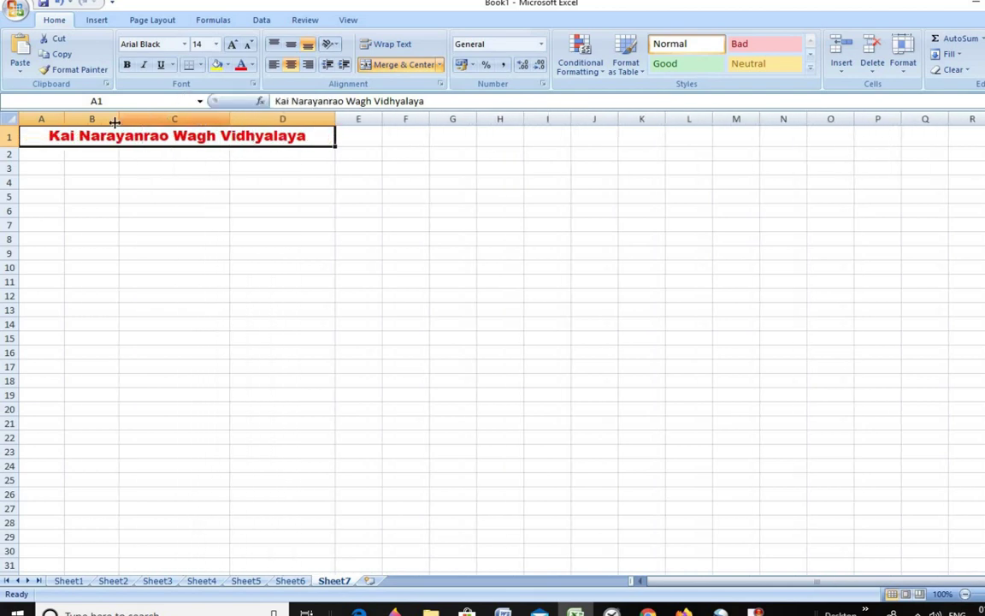
drag(117, 121, 164, 128)
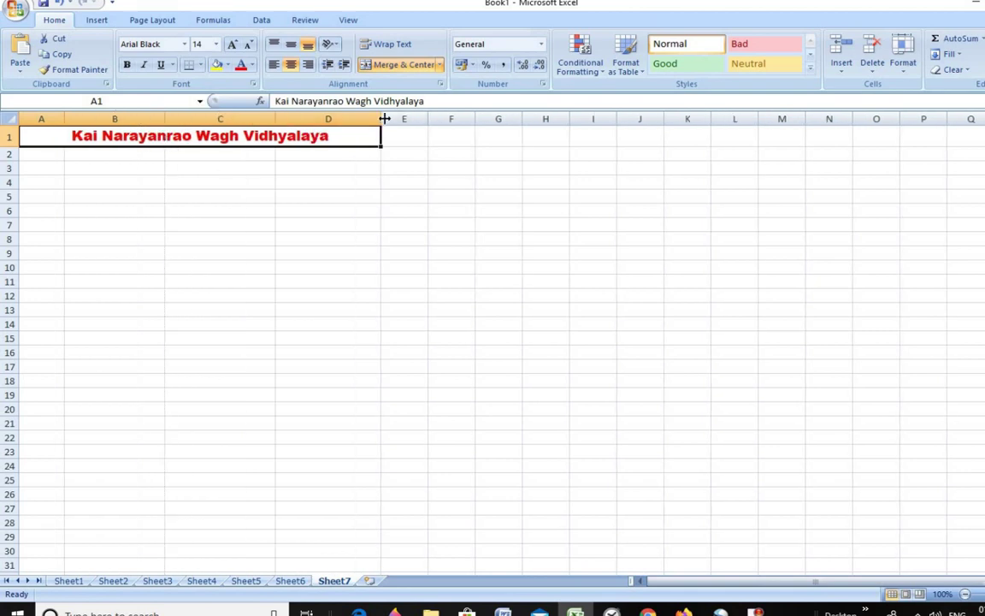
drag(384, 119, 366, 138)
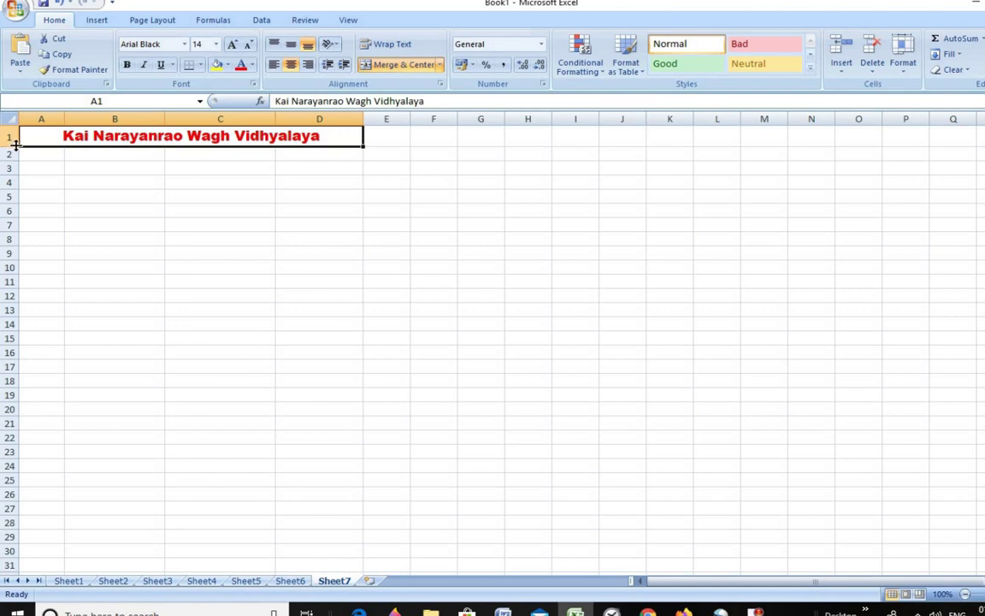
drag(15, 145, 15, 158)
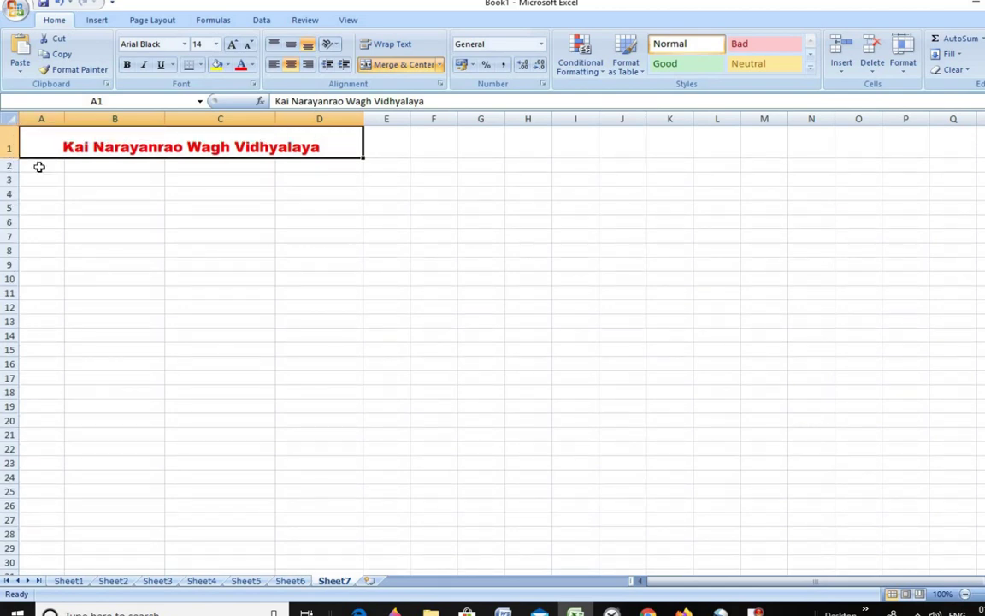
click(39, 167)
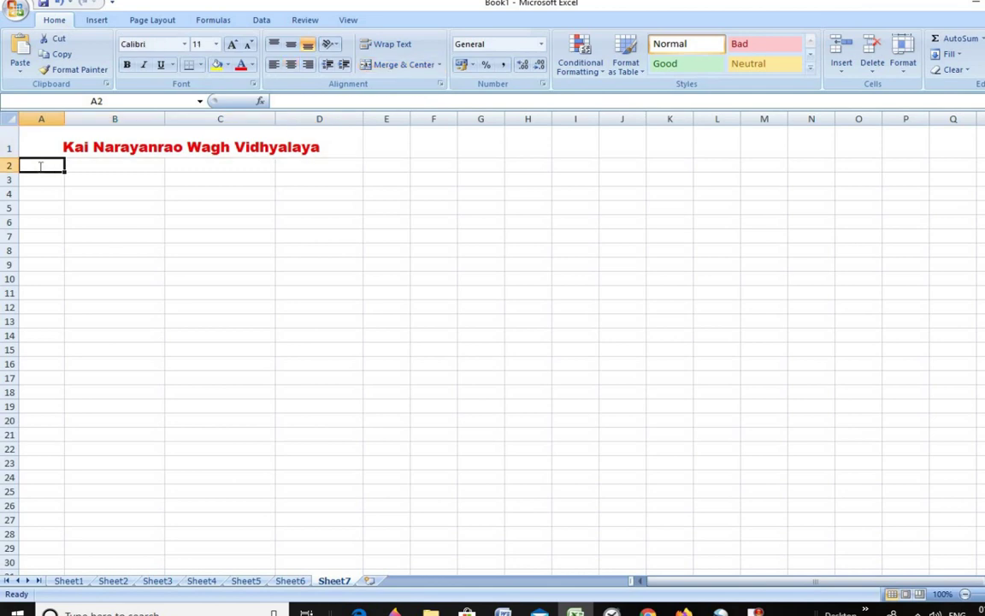
Enter headers Sr.No, Student Name, Father Name, Class and four student rows, then select A2:D6
text(S.No)
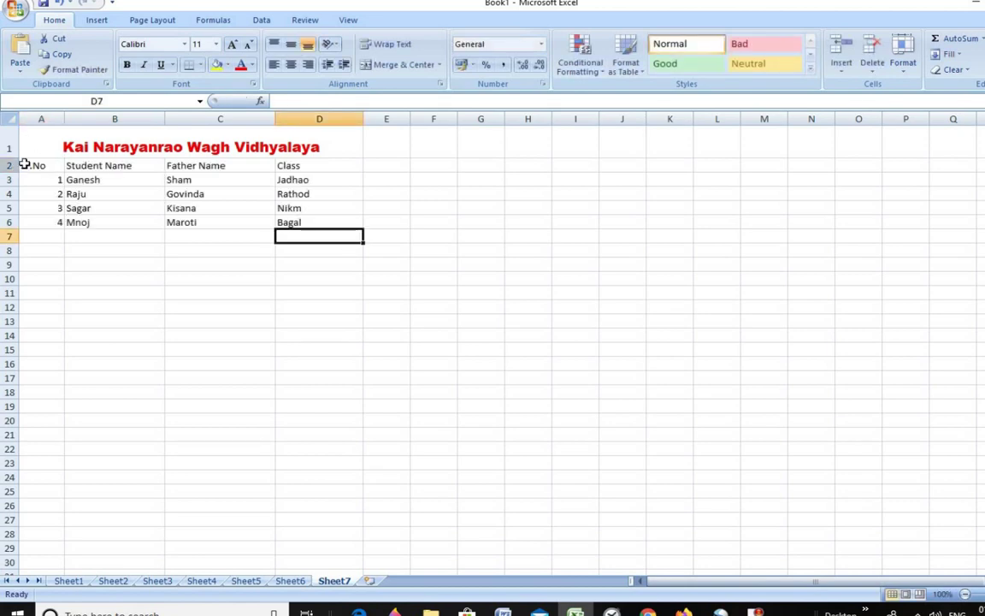
mouse_move(22, 164)
mouse_down()
mouse_move(35, 193)
mouse_move(137, 215)
mouse_move(296, 227)
mouse_move(296, 236)
mouse_up()
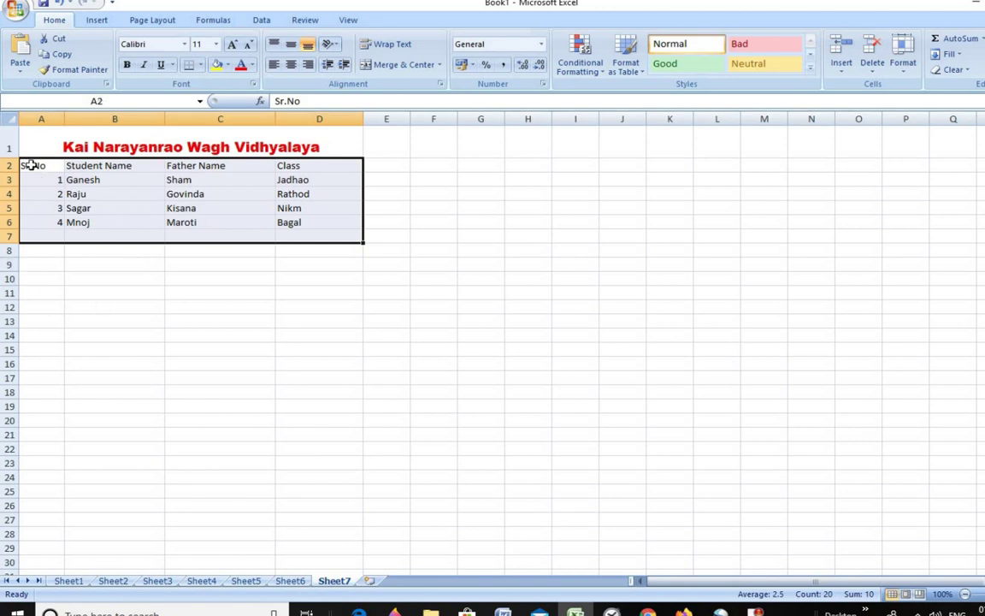
Apply All Borders to the A2:D6 student table
mouse_move(34, 165)
mouse_down()
mouse_move(134, 229)
mouse_move(283, 222)
mouse_up()
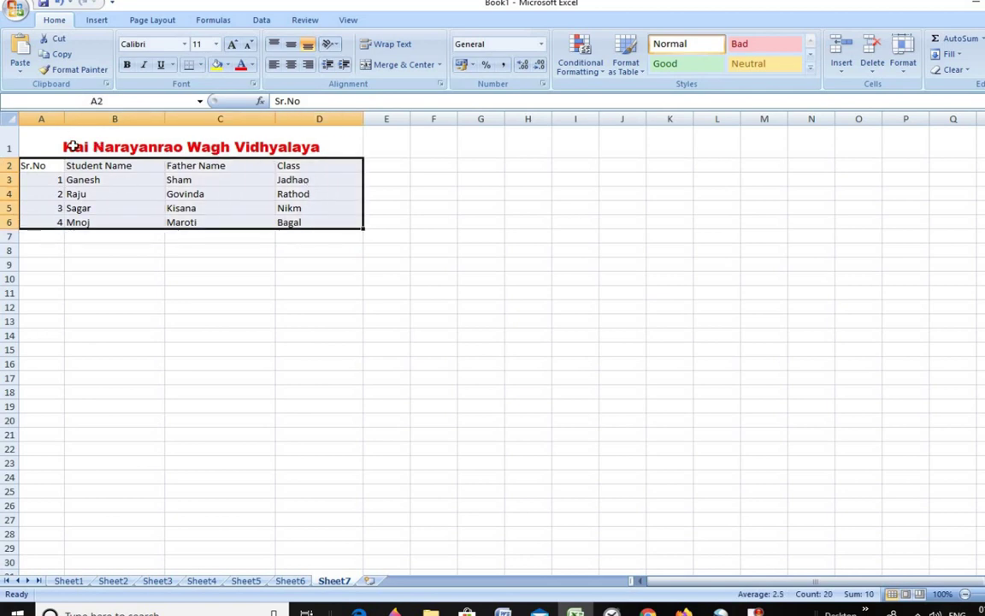
click(200, 66)
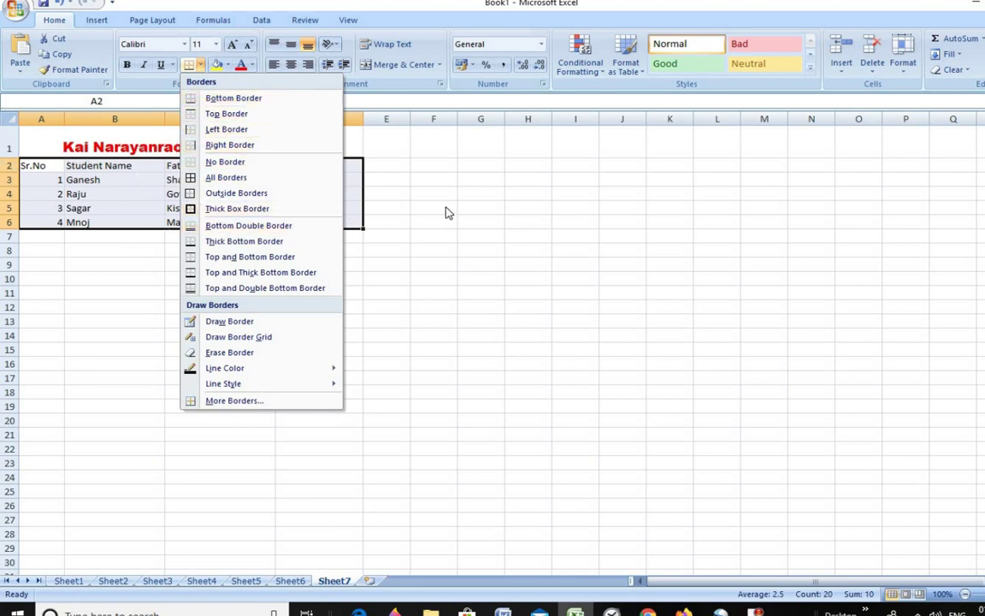
click(192, 178)
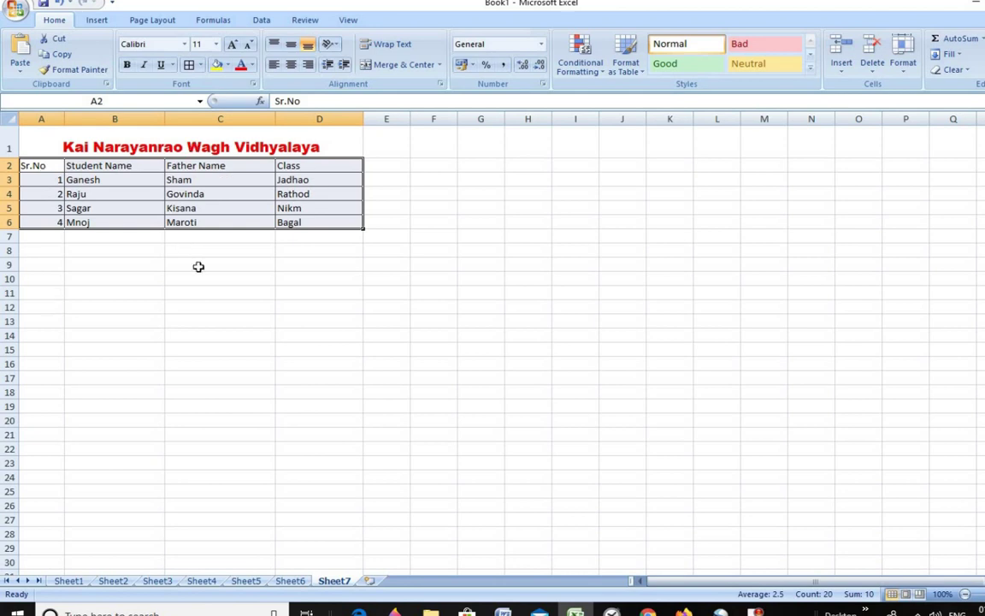
click(202, 66)
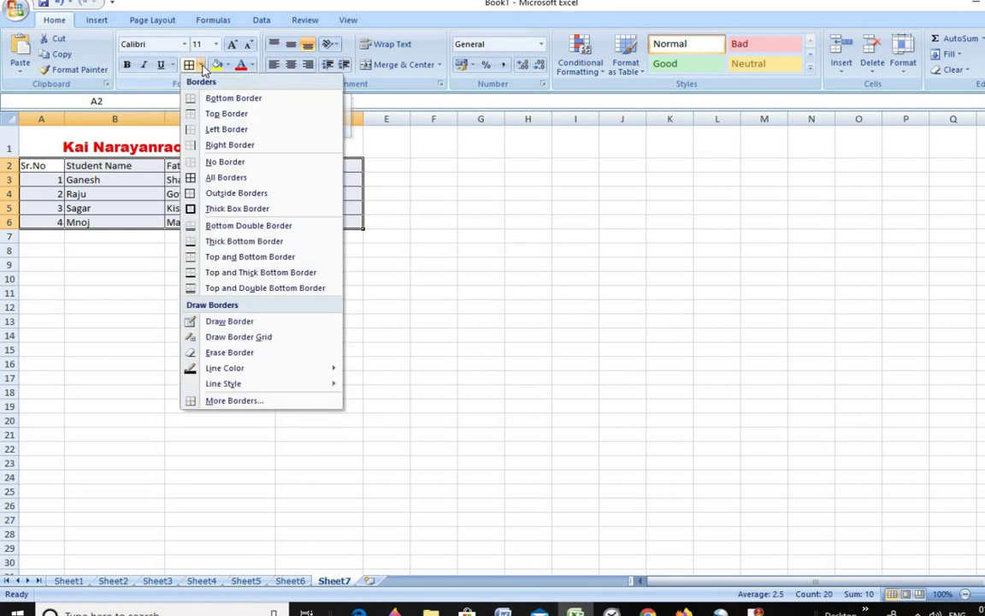
Give the table a medium-weight red outline and red inside borders via More Borders
click(226, 400)
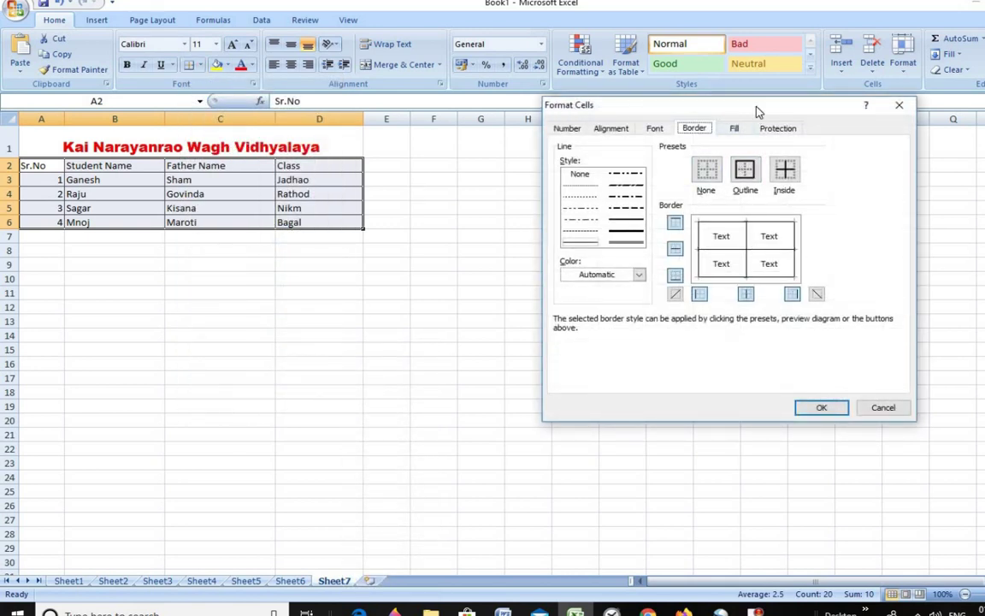
drag(757, 112, 622, 75)
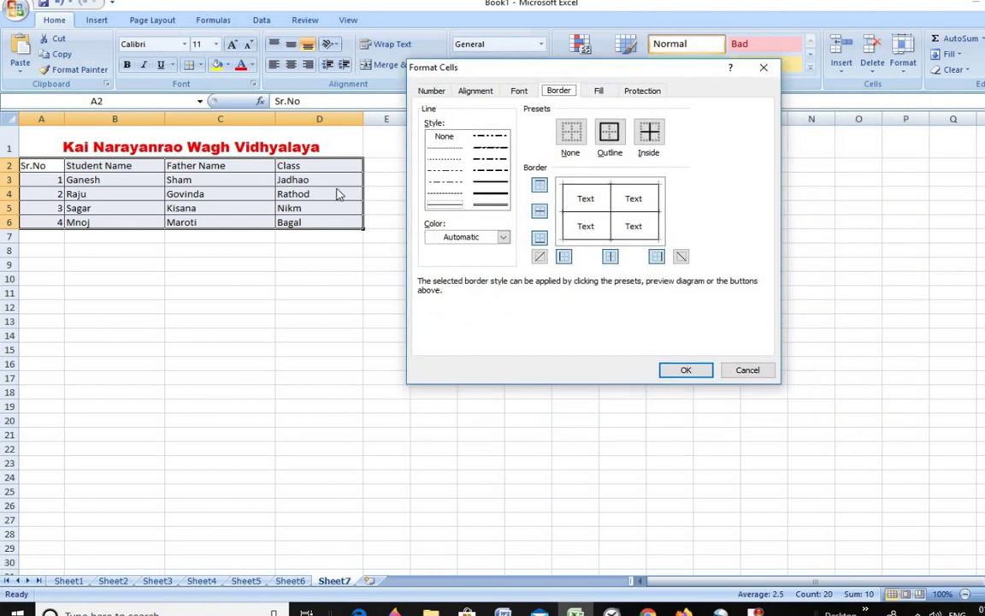
click(503, 188)
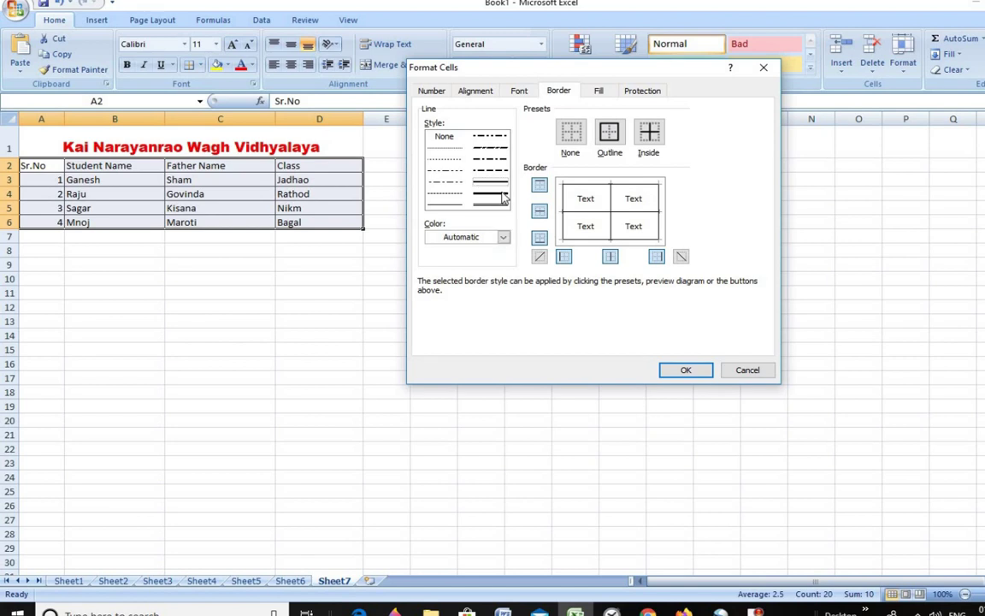
click(505, 203)
click(506, 186)
click(503, 239)
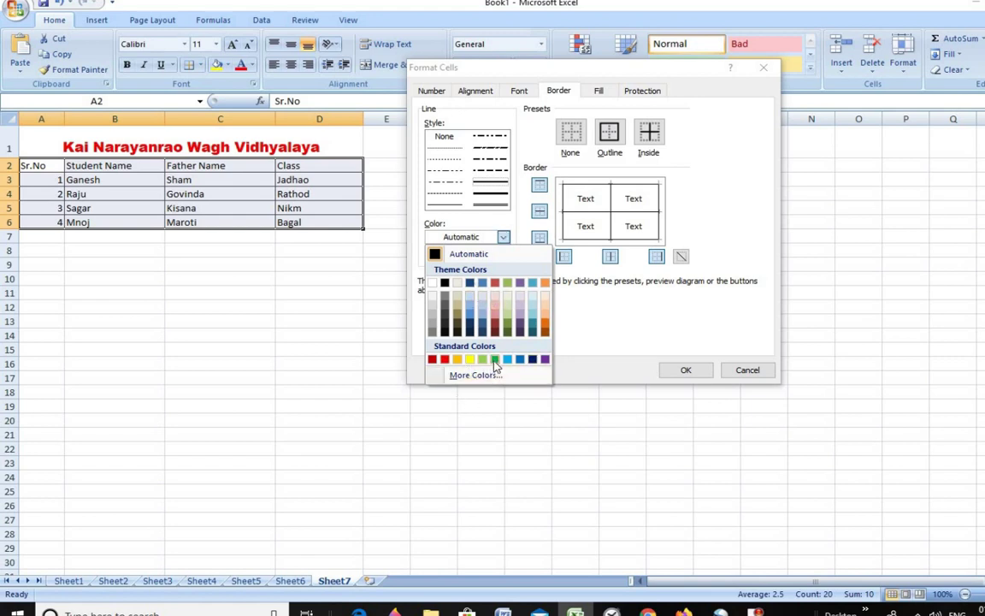
click(446, 360)
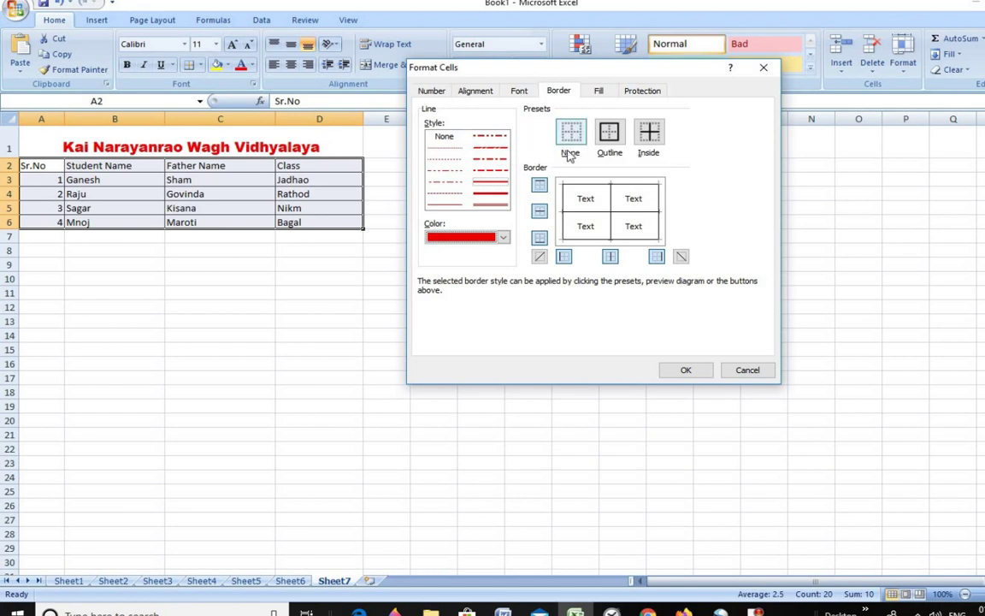
click(609, 133)
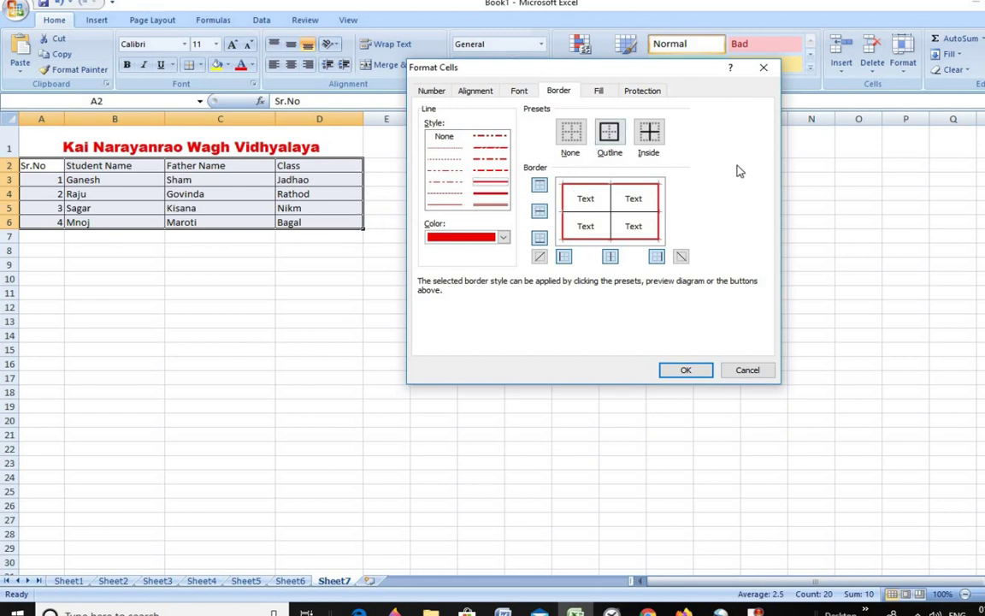
click(654, 144)
click(688, 370)
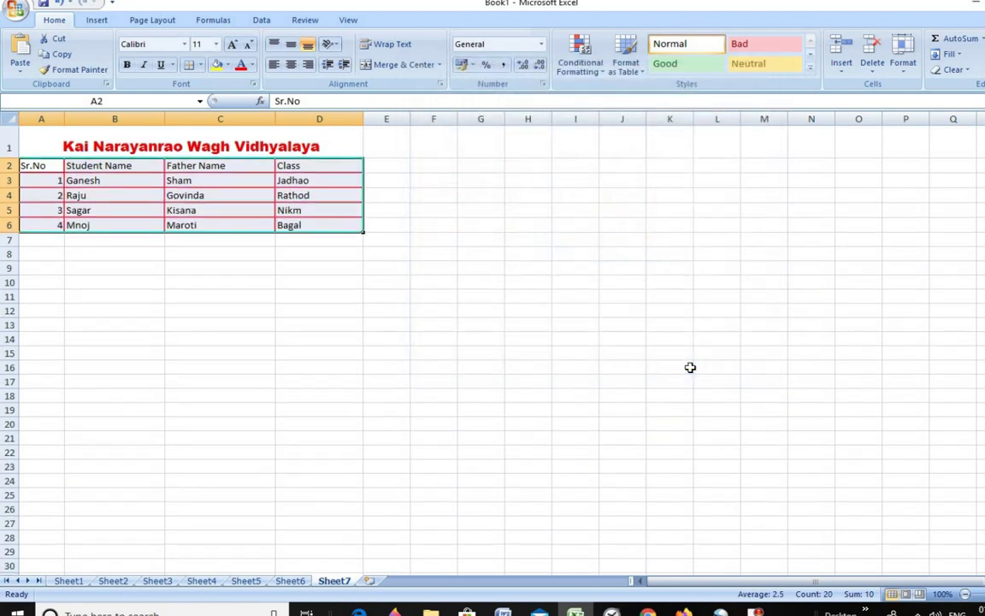
Set all the A2:D6 table text in the Arial Black font
click(316, 339)
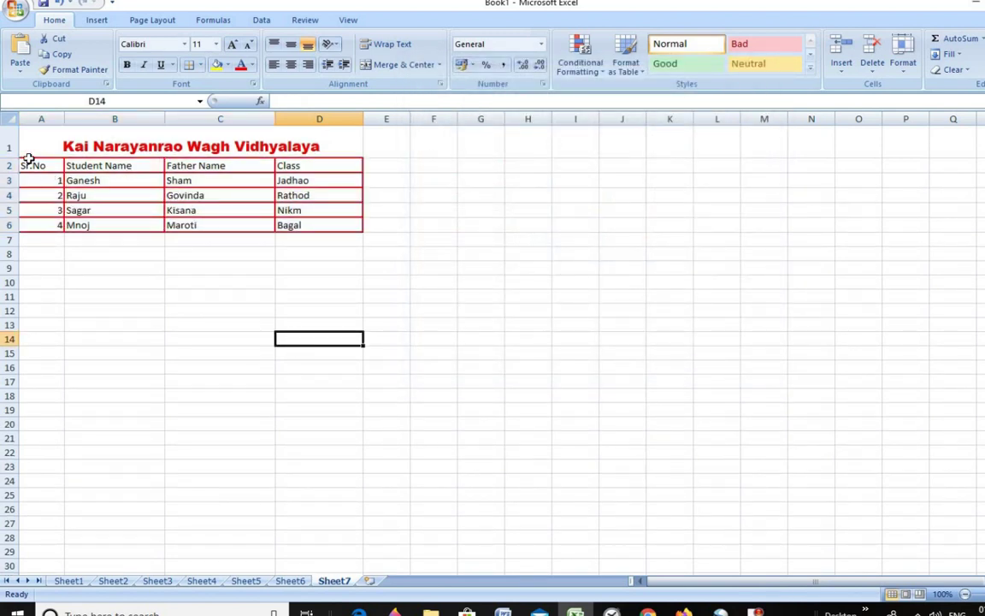
mouse_move(29, 159)
mouse_down()
mouse_move(306, 215)
mouse_move(306, 225)
mouse_up()
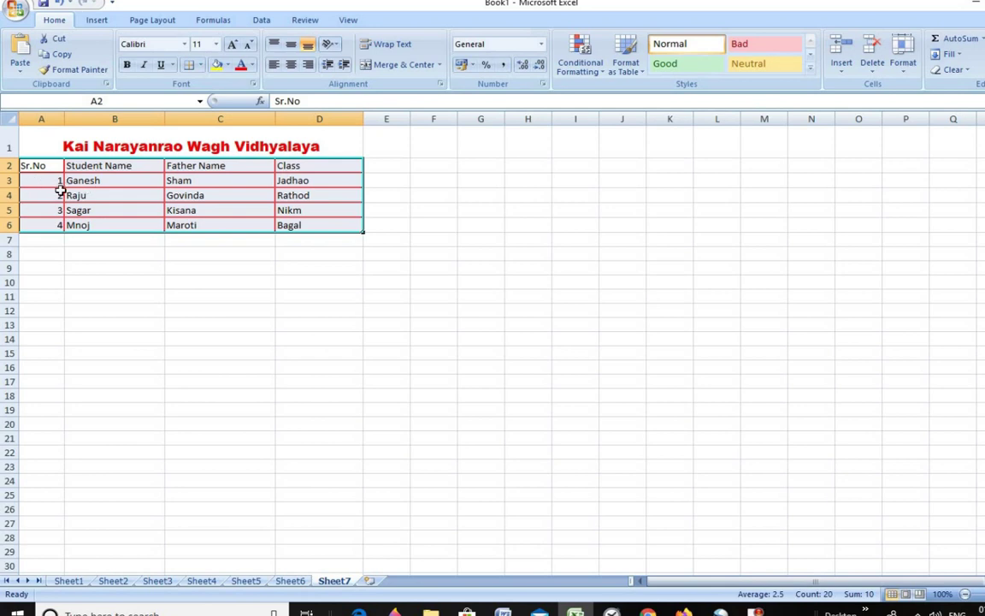
click(185, 44)
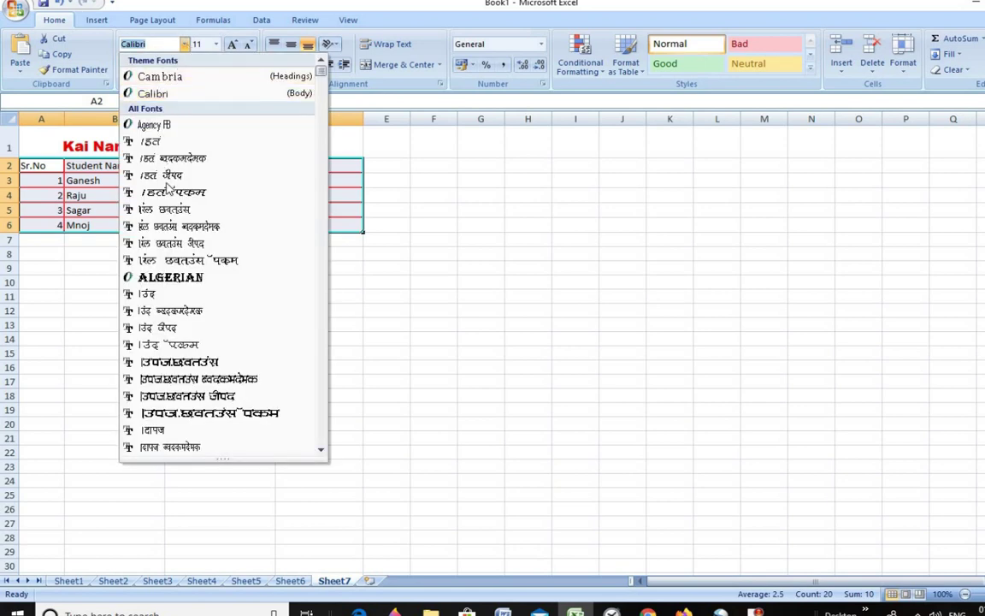
scroll(184, 281, down, 4)
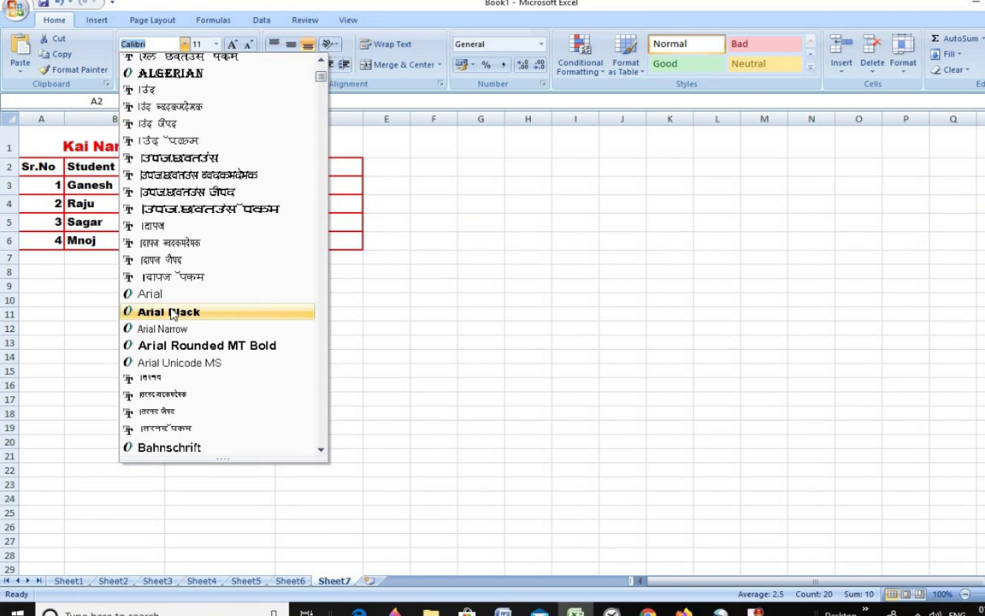
click(171, 313)
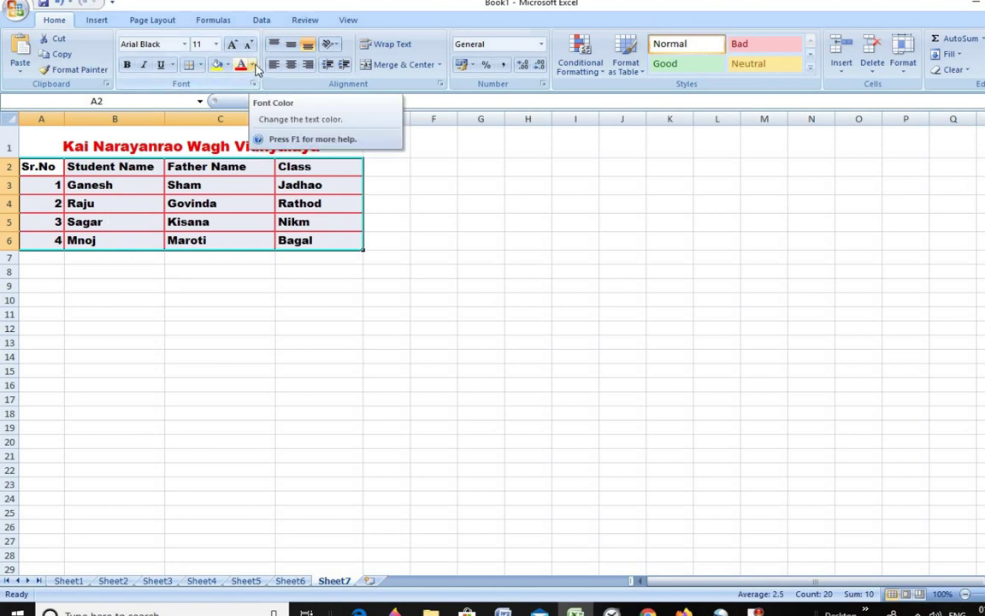
Keep the table text Automatic black and left-aligned after trying centre and right alignment
click(253, 65)
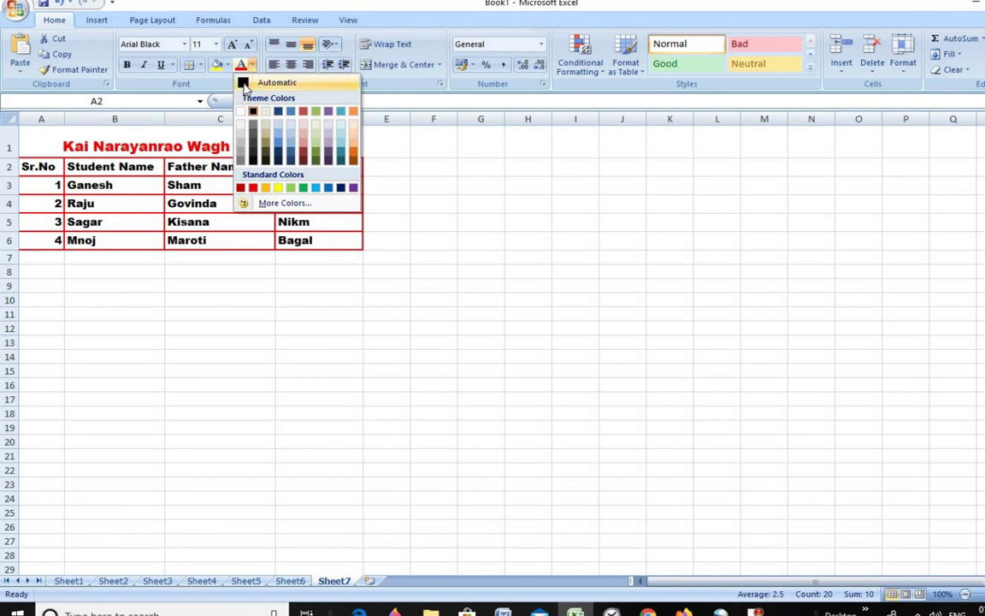
click(244, 83)
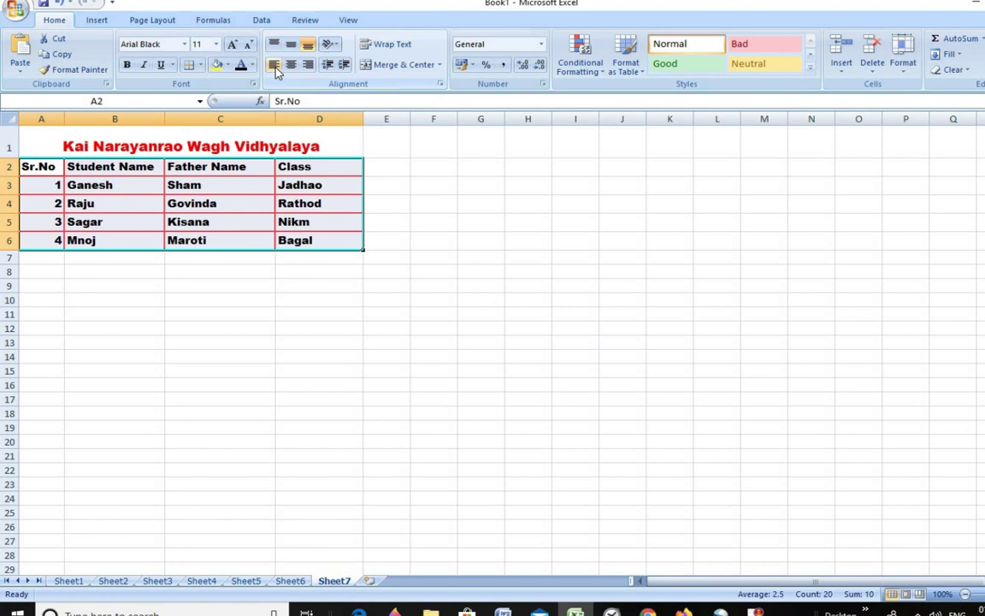
click(274, 66)
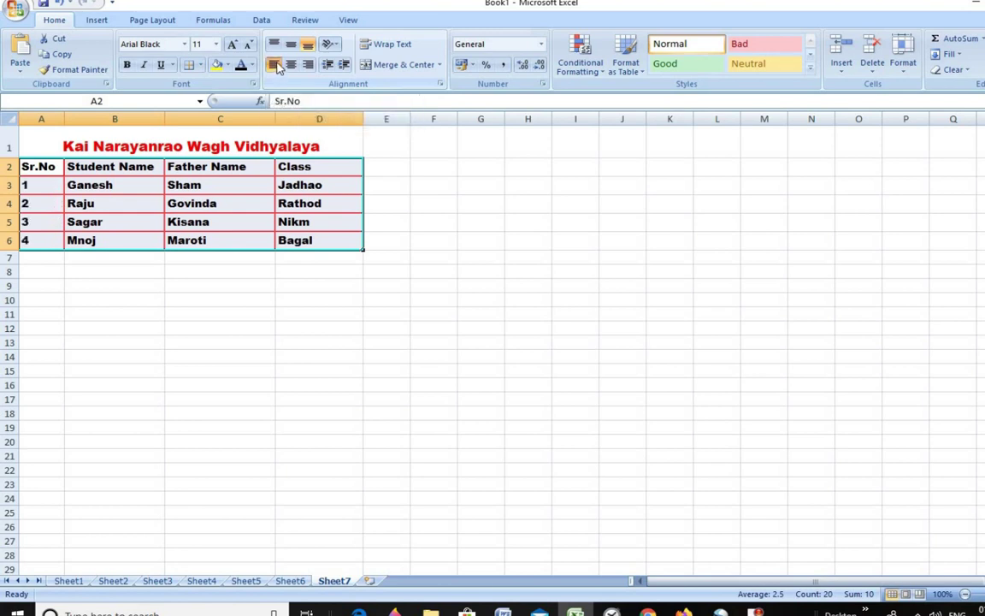
click(289, 67)
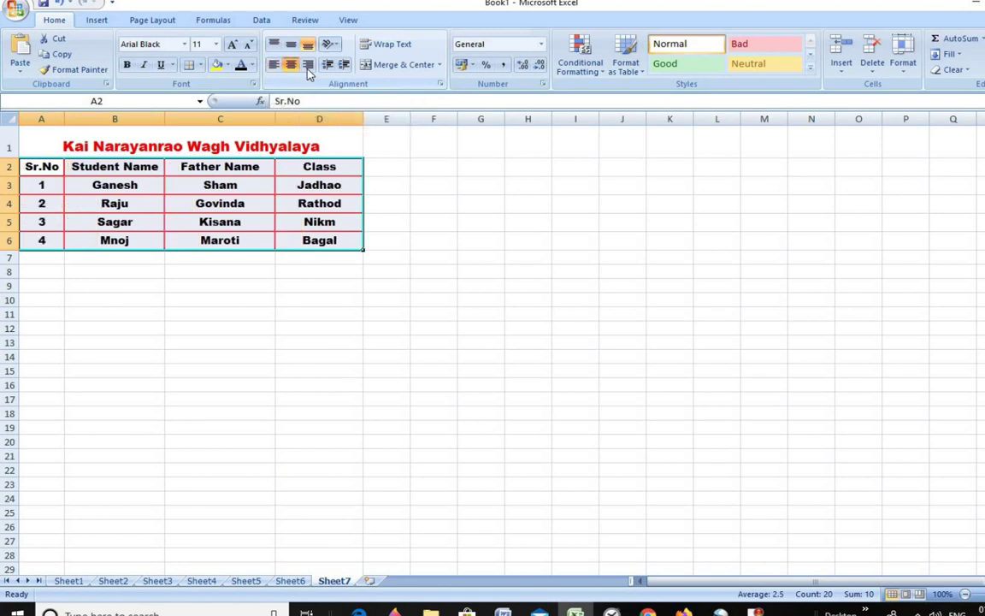
click(309, 67)
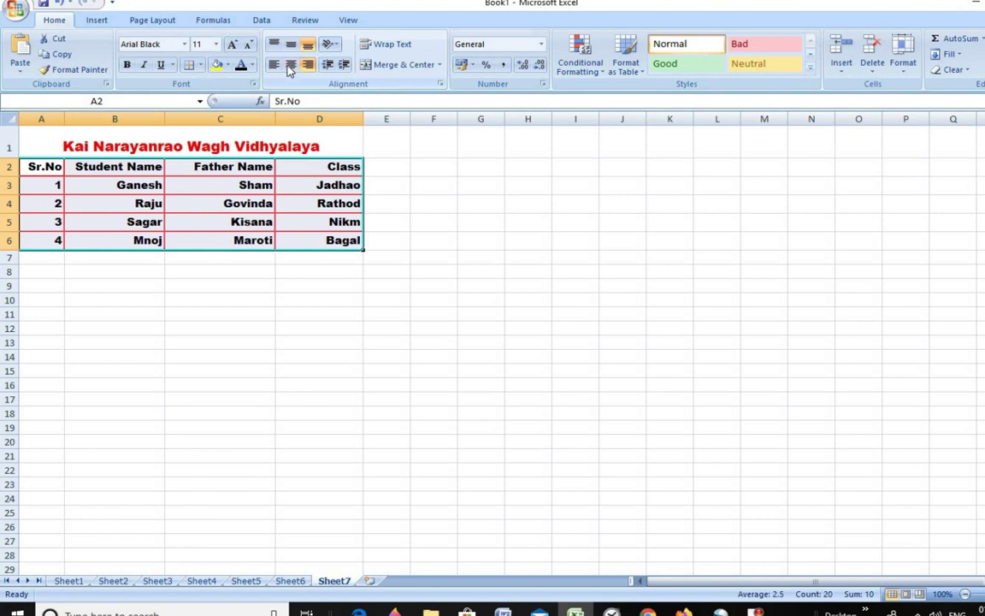
click(290, 66)
click(274, 66)
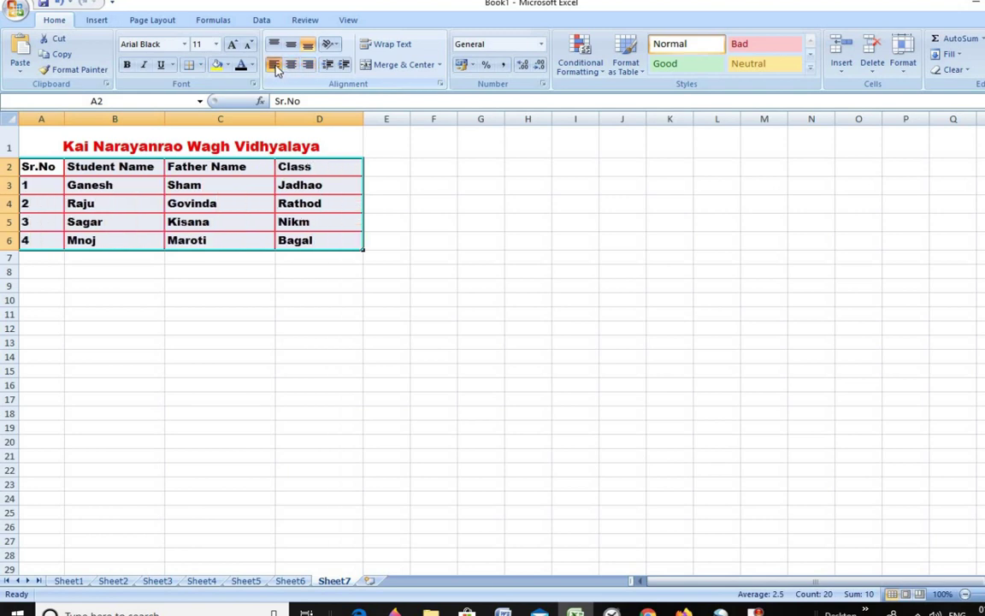
click(478, 208)
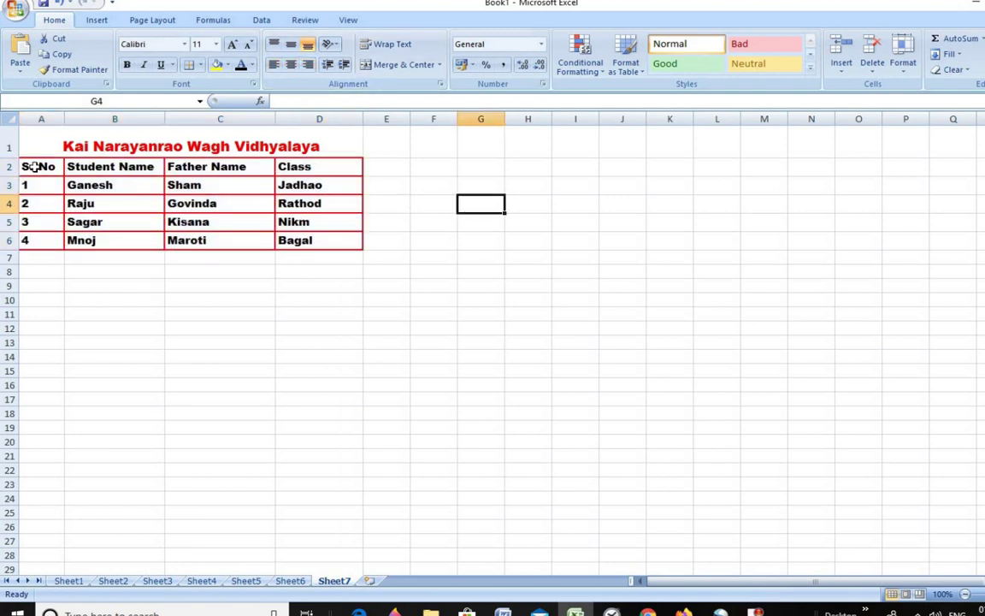
Centre the serial numbers in A2:A6 and widen columns A, B and C
drag(38, 165, 30, 241)
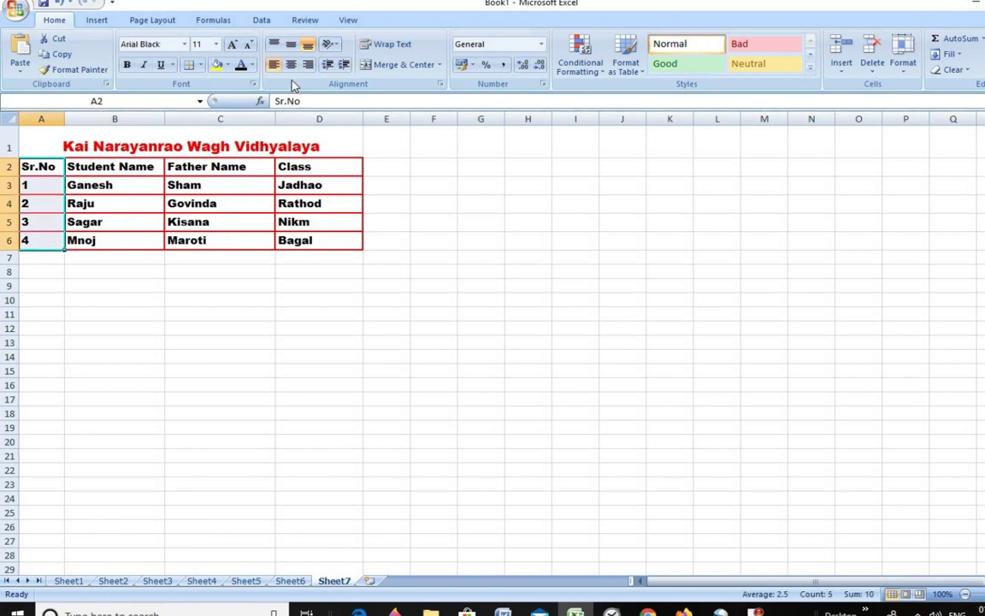
click(292, 66)
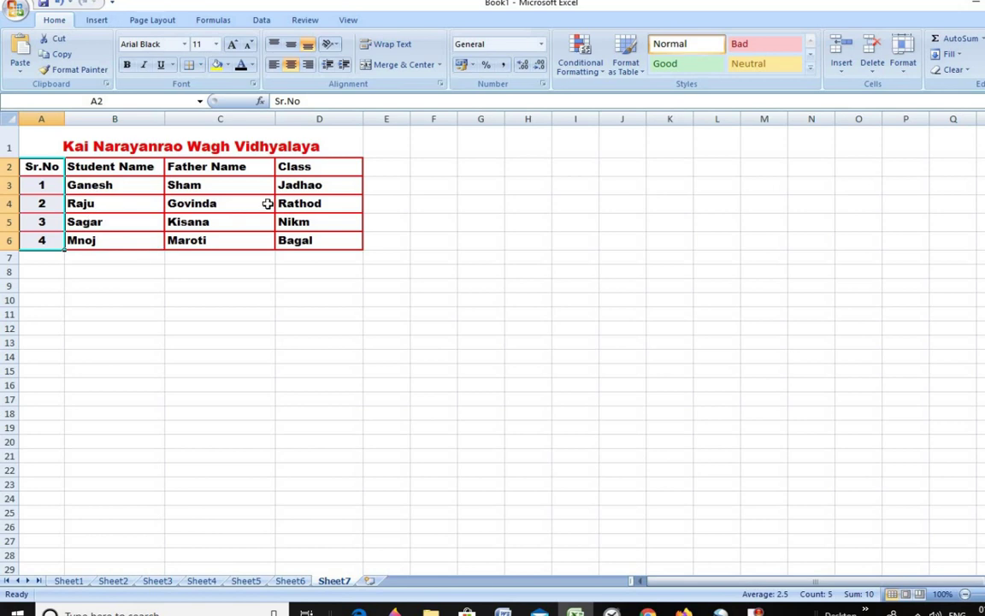
click(433, 243)
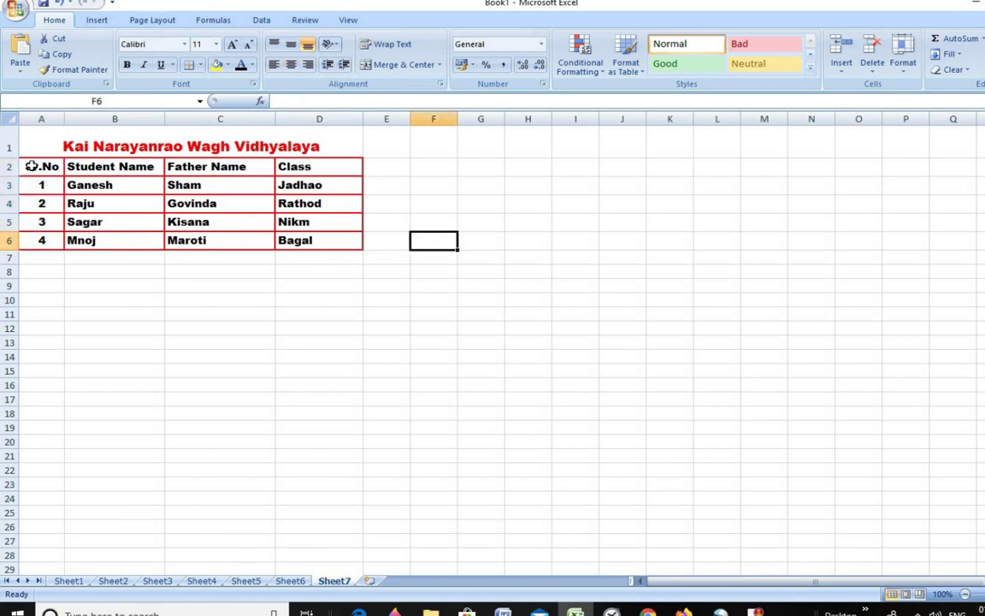
mouse_move(31, 166)
mouse_down()
mouse_move(104, 244)
mouse_move(310, 242)
mouse_up()
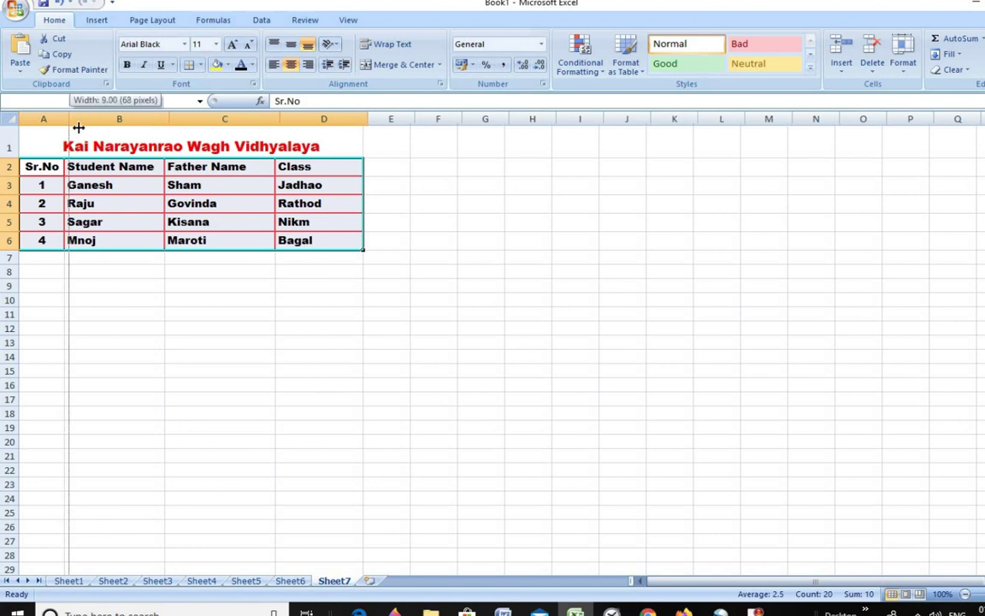
drag(70, 118, 79, 119)
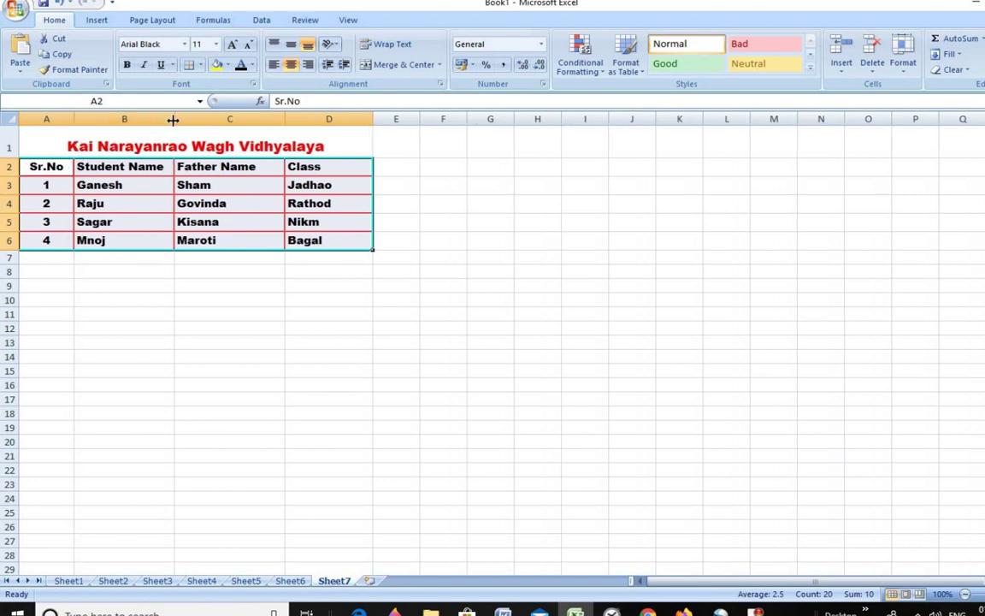
drag(174, 119, 185, 124)
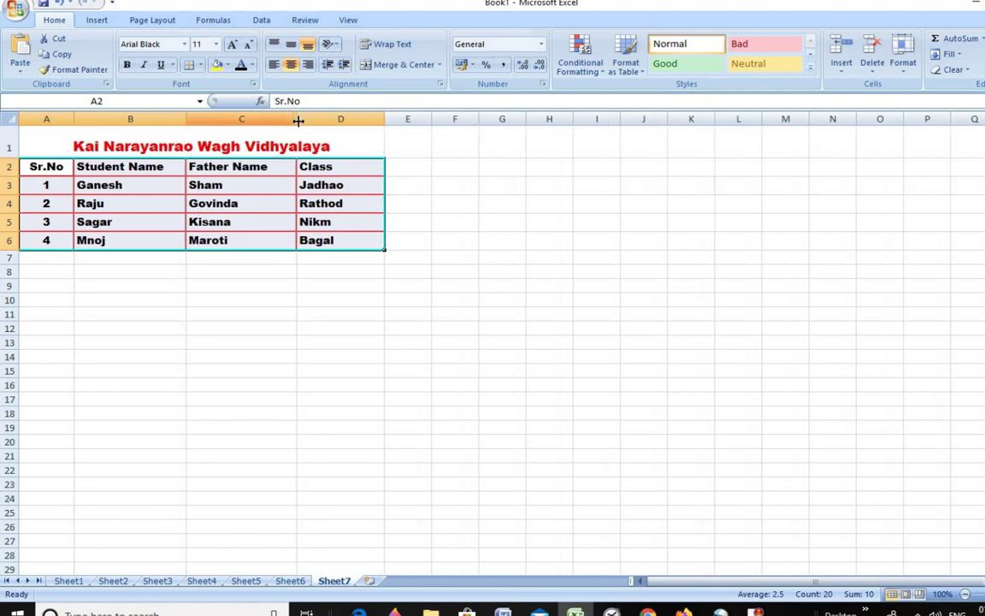
drag(302, 119, 309, 120)
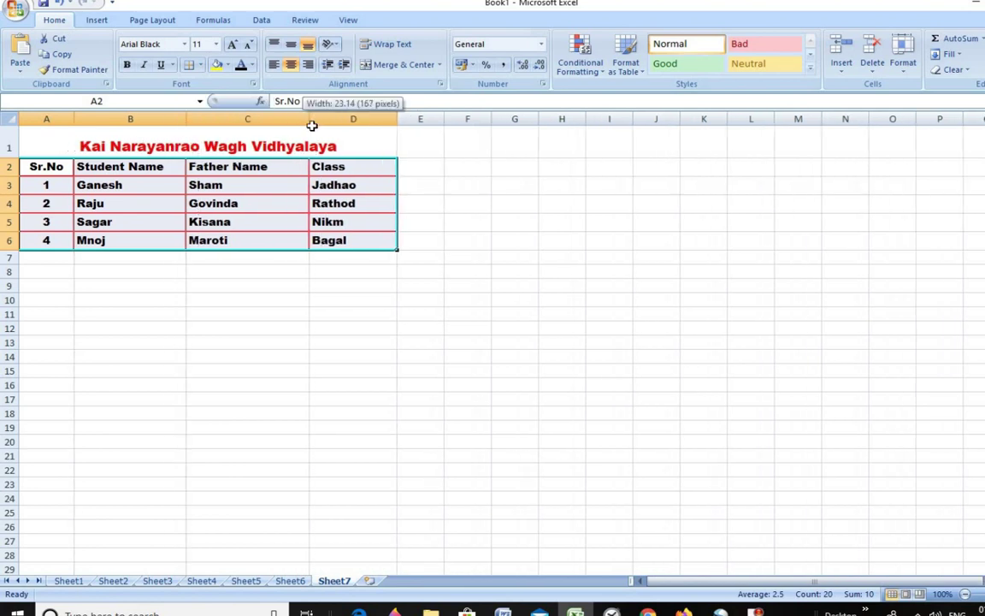
click(470, 188)
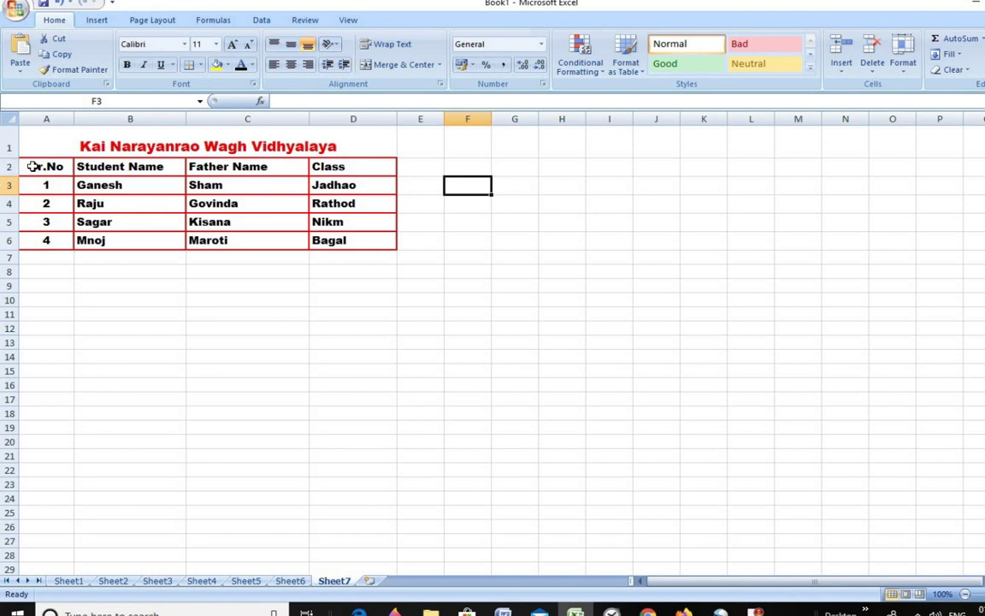
drag(31, 167, 392, 253)
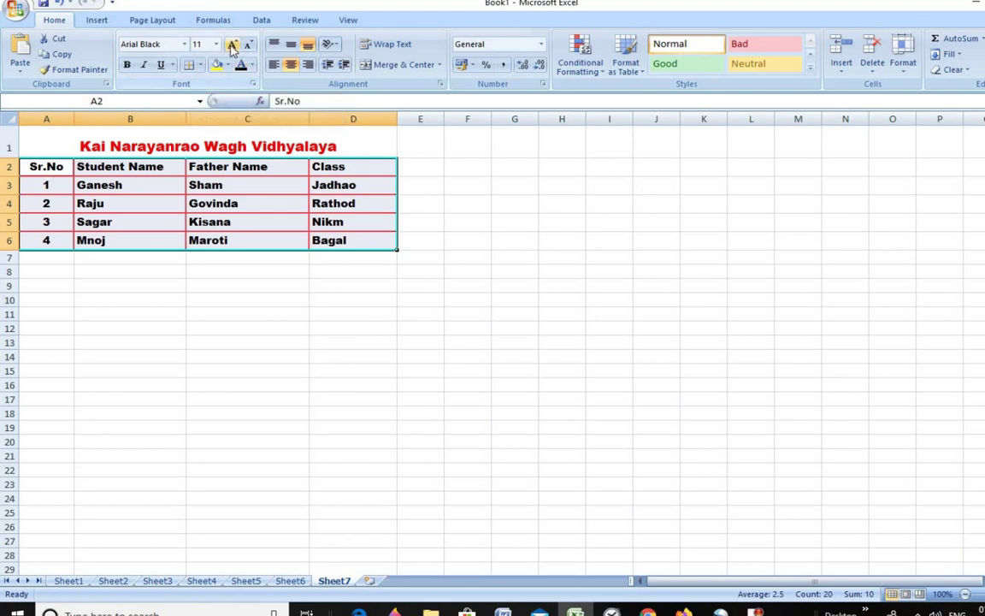
Enlarge the table font by four Increase Font Size steps
click(232, 47)
click(231, 47)
click(232, 47)
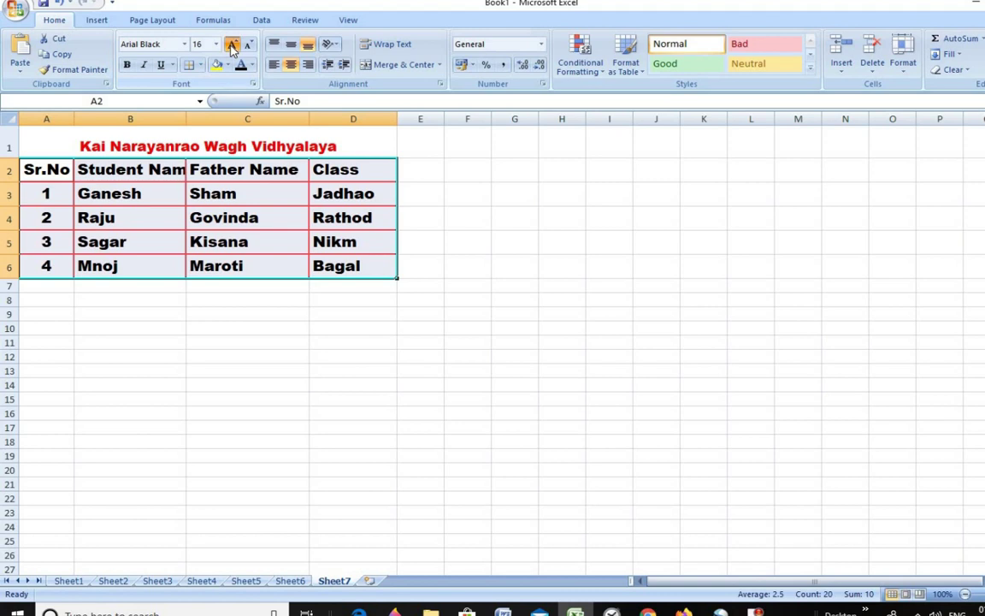
click(232, 47)
click(496, 295)
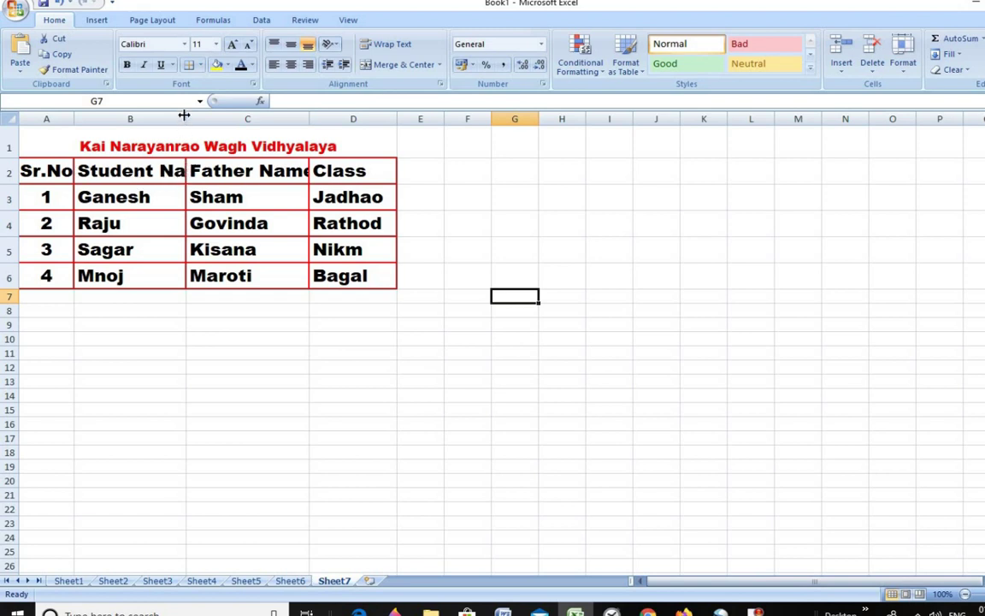
Widen columns B and C to fit 'Student Name' and 'Father Name'
drag(183, 114, 225, 130)
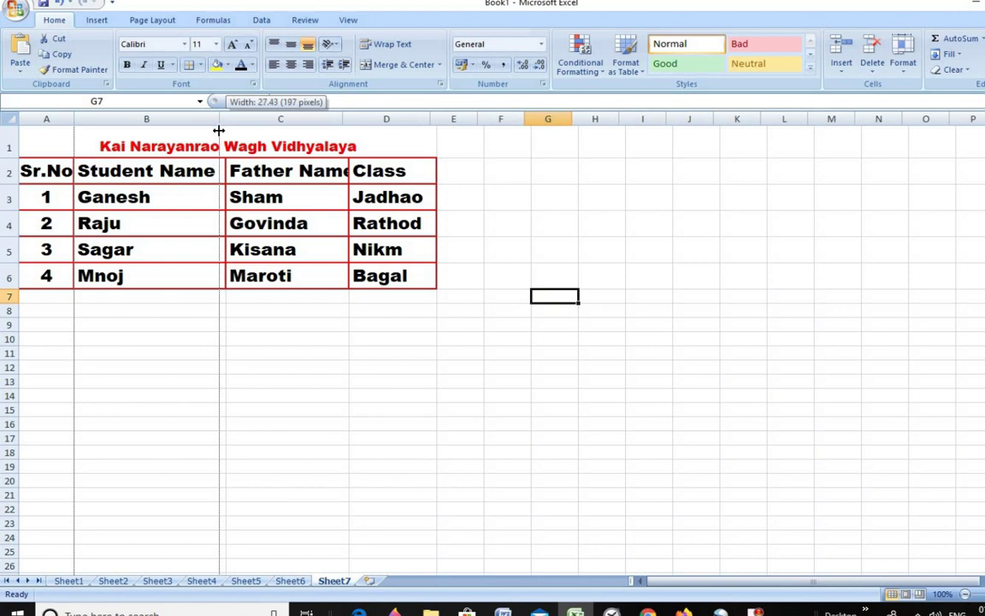
drag(225, 119, 221, 118)
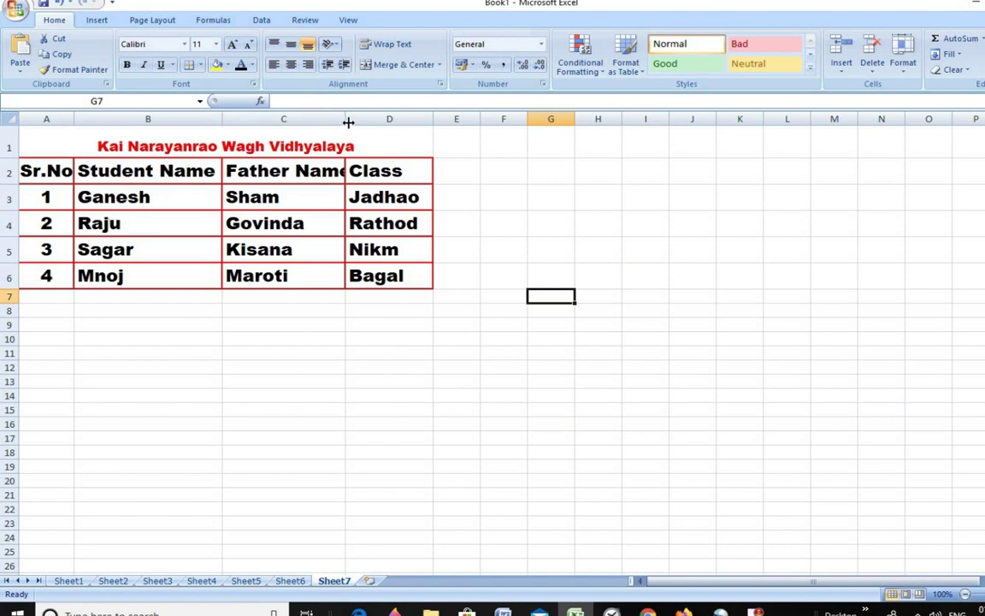
mouse_move(342, 117)
mouse_down()
mouse_move(365, 124)
mouse_move(357, 128)
mouse_up()
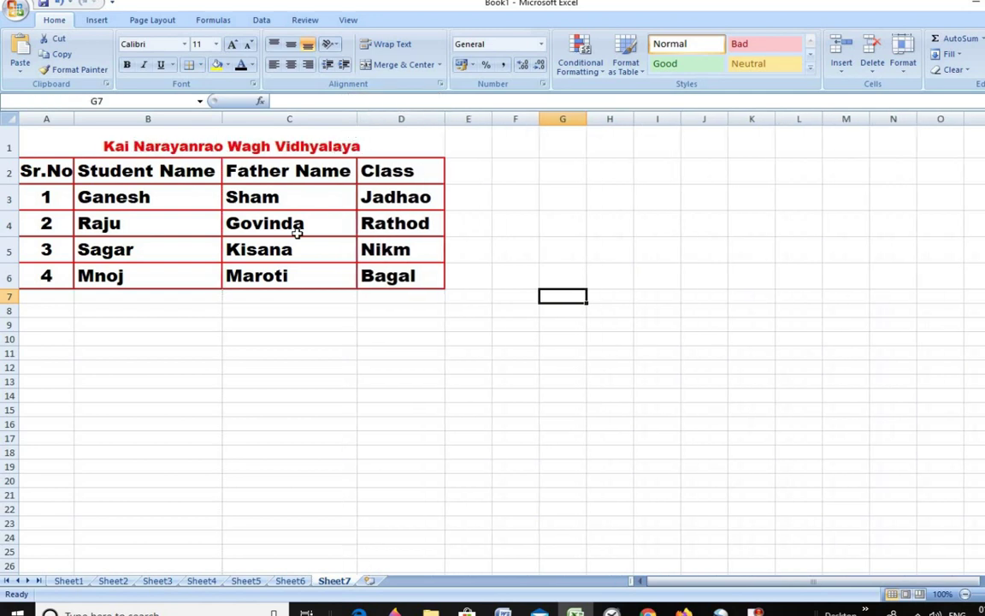
click(509, 201)
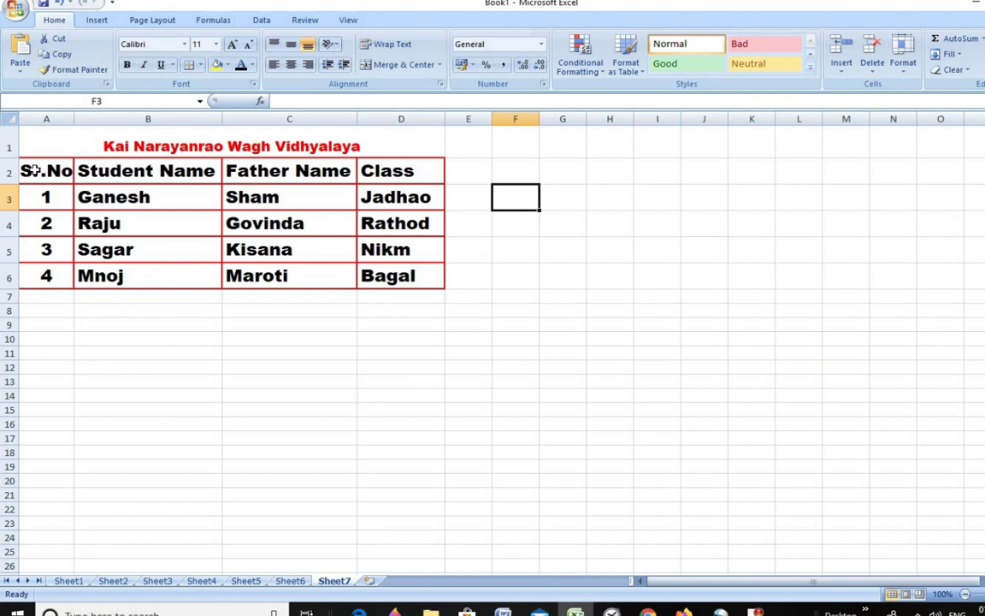
Apply Middle Align so the A2:D6 table text is vertically centred in each cell
mouse_move(34, 172)
mouse_down()
mouse_move(158, 253)
mouse_move(259, 277)
mouse_move(367, 275)
mouse_up()
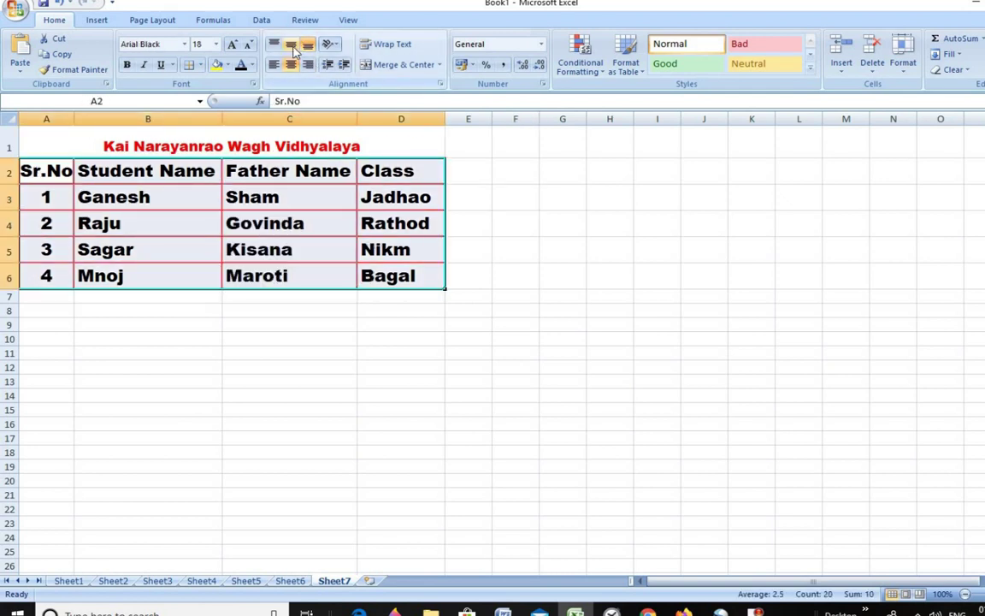
click(292, 46)
click(307, 48)
click(290, 46)
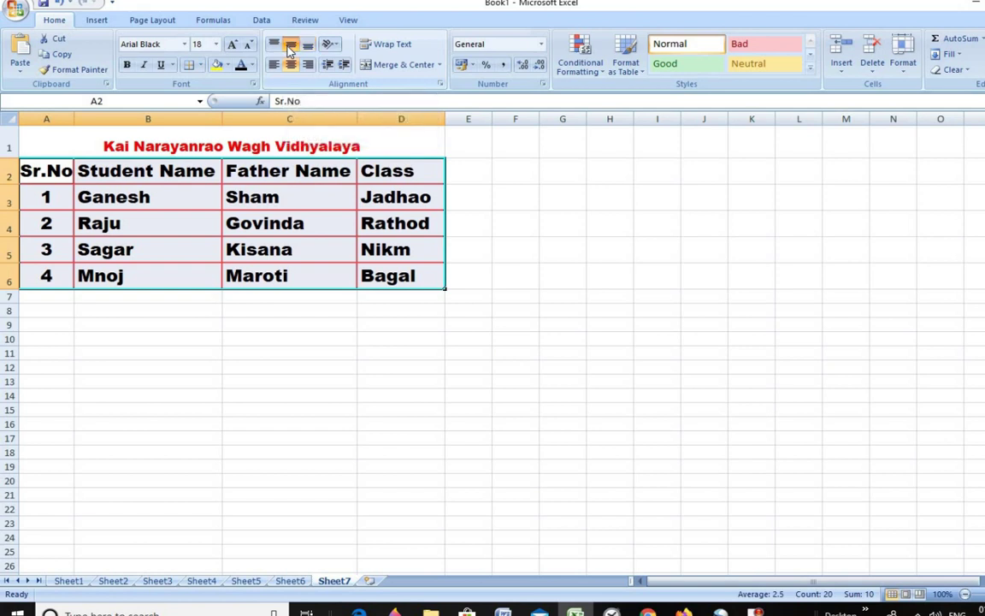
click(499, 218)
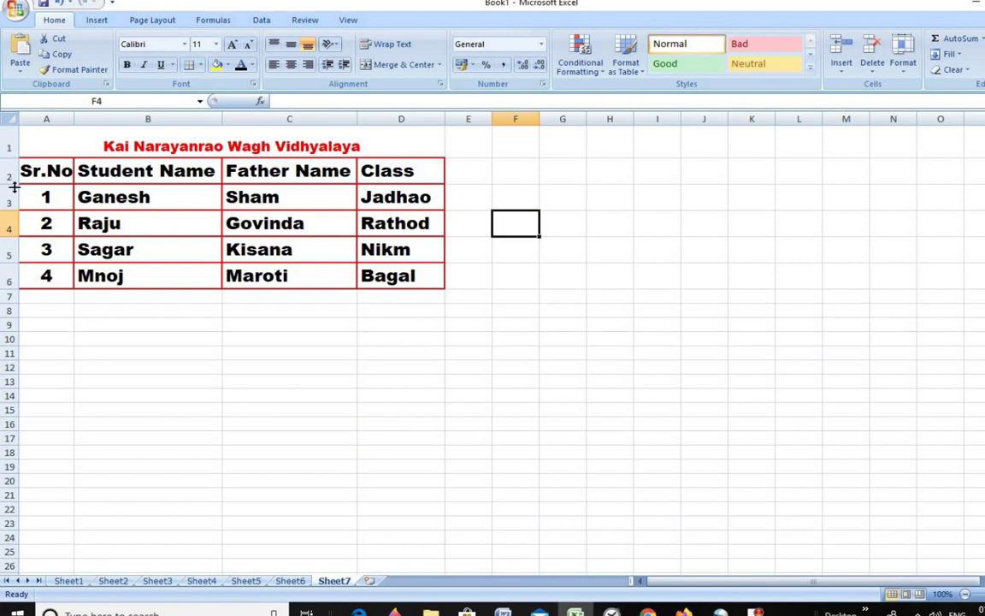
mouse_move(35, 170)
mouse_down()
mouse_move(290, 280)
mouse_move(393, 278)
mouse_up()
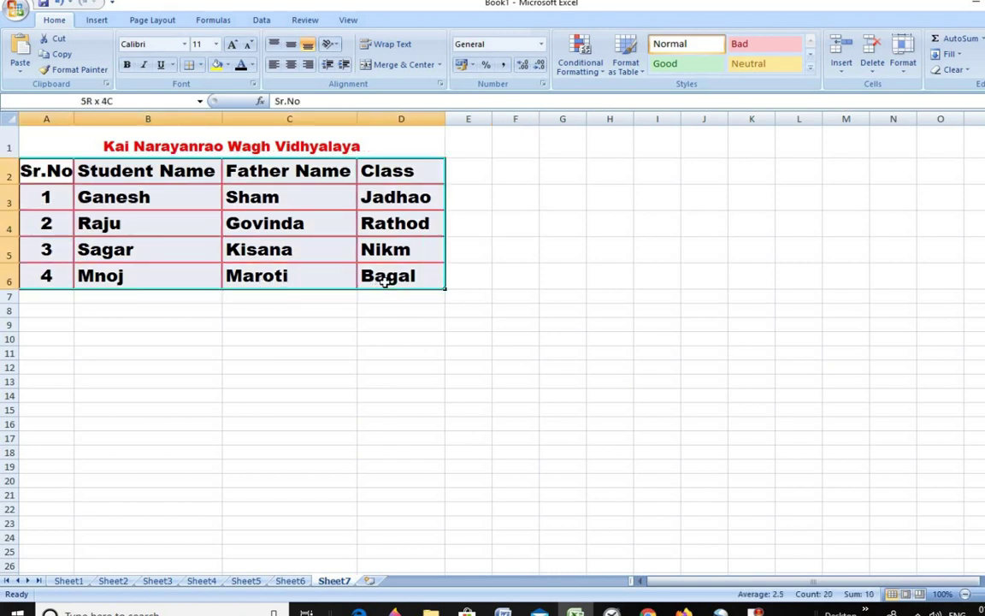
click(127, 65)
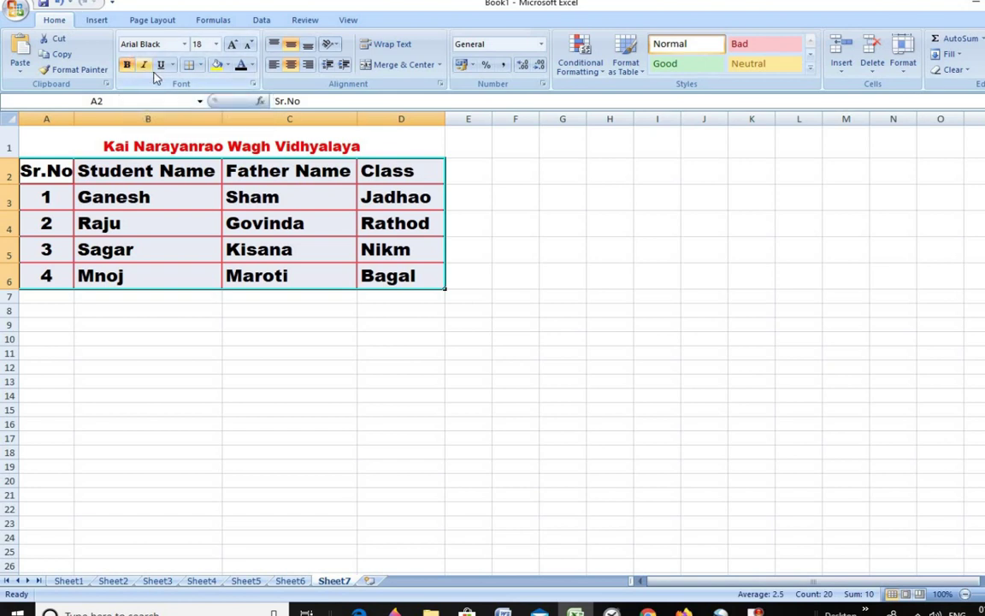
click(145, 66)
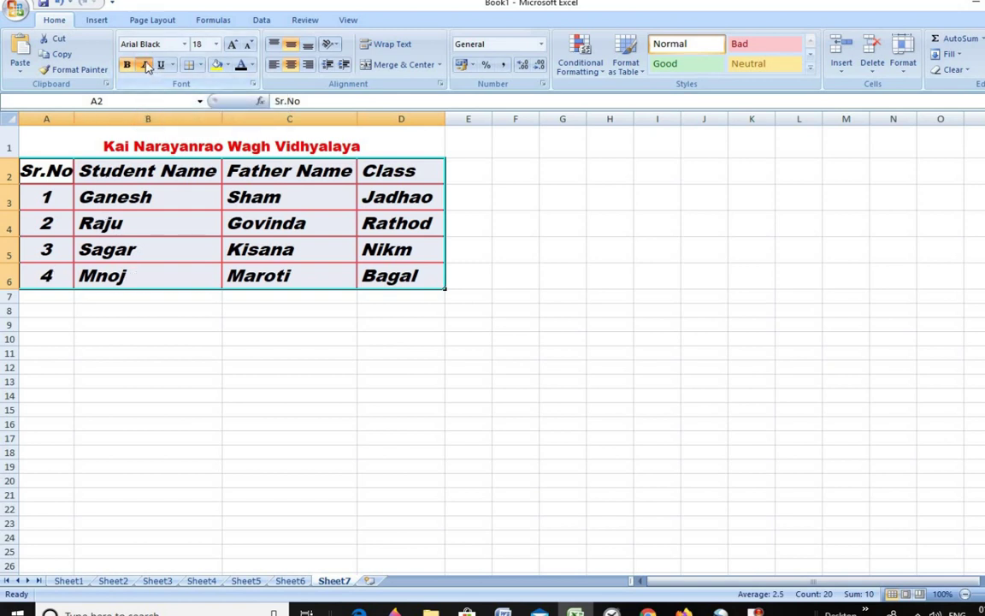
click(146, 71)
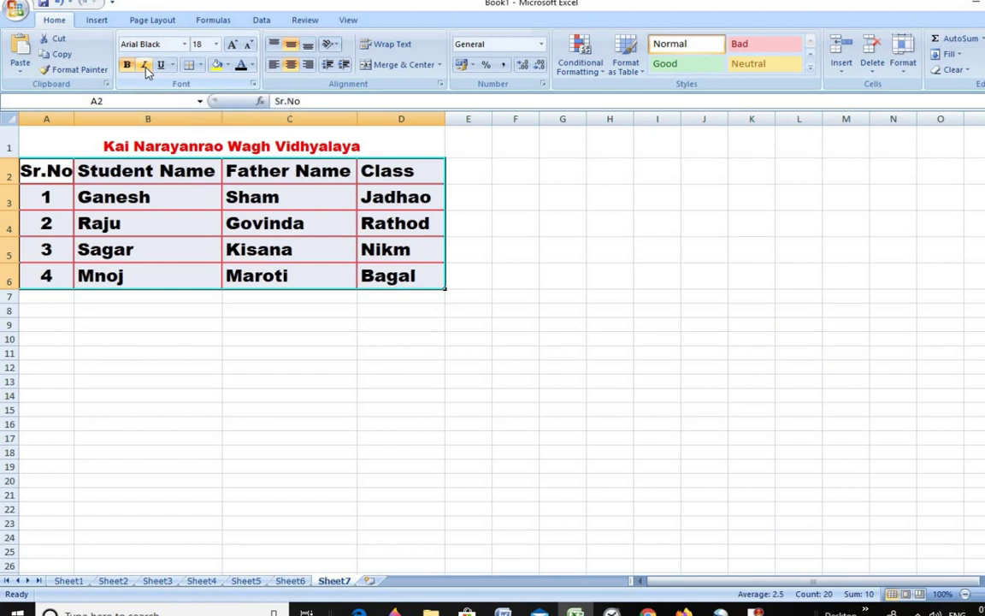
click(146, 71)
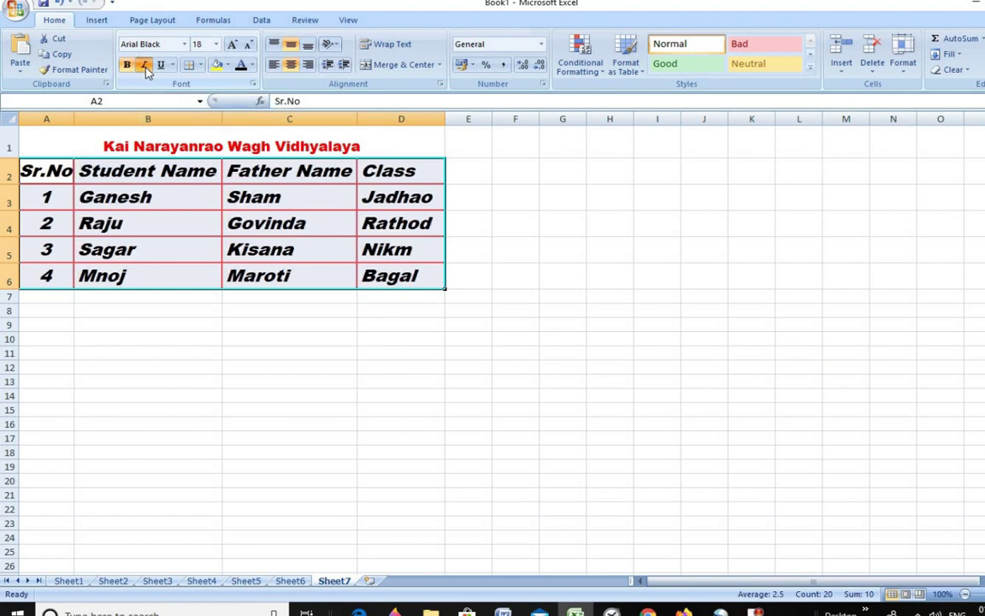
click(146, 71)
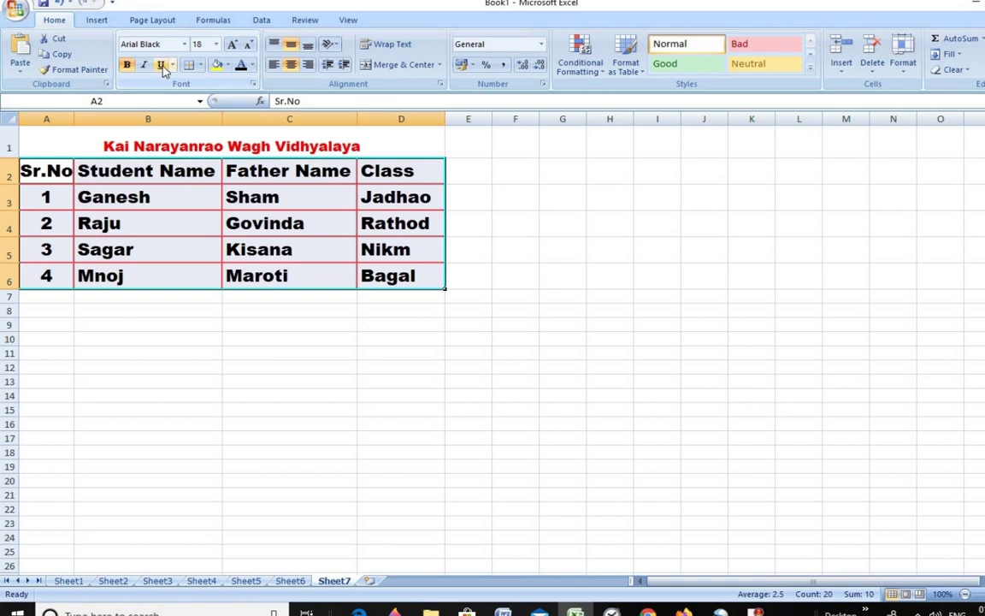
Middle-align the merged A1 title and raise its font size to 20
click(104, 128)
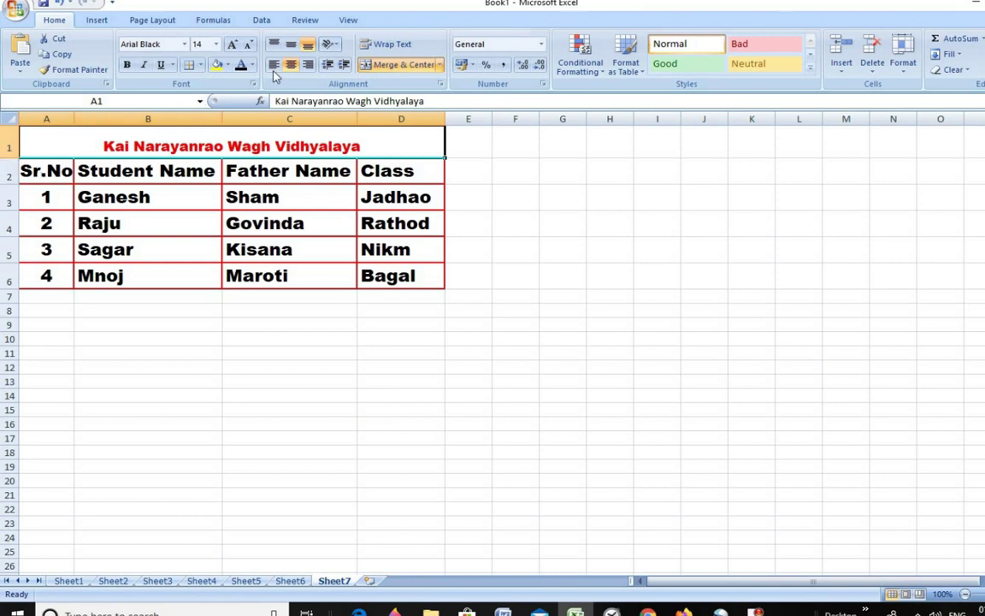
click(290, 44)
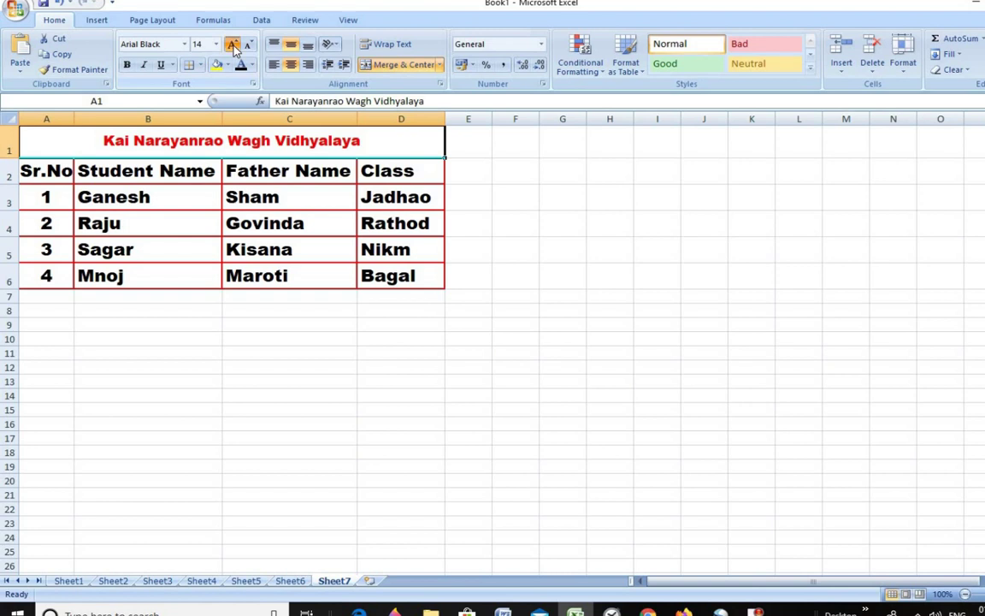
click(231, 45)
click(232, 45)
click(232, 44)
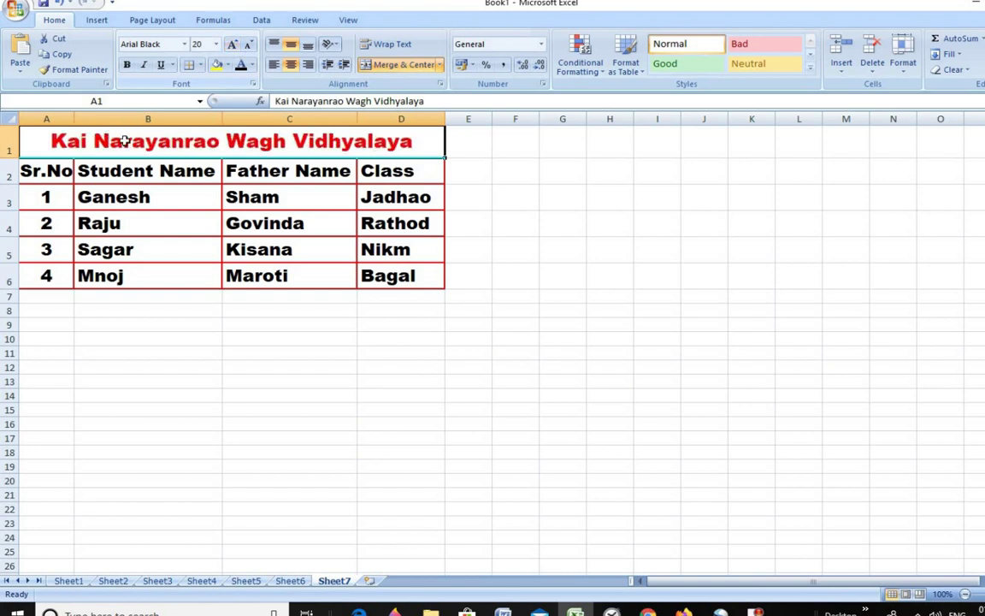
click(499, 169)
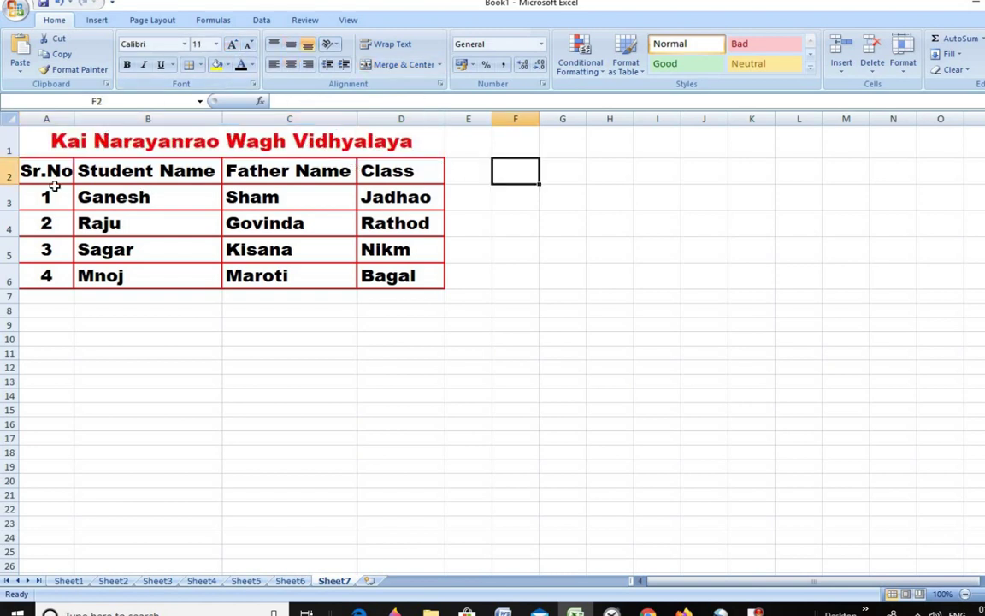
click(51, 139)
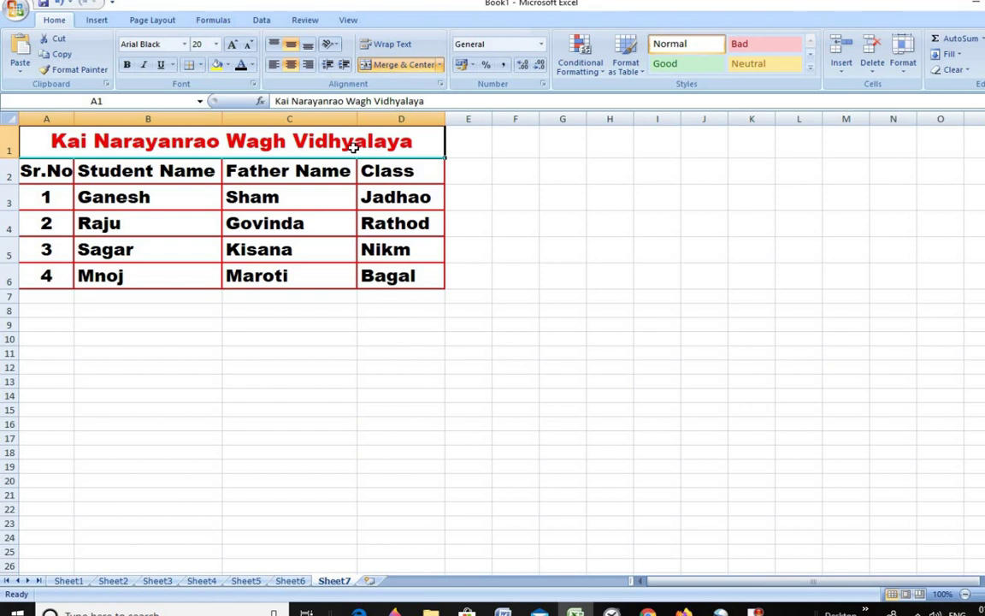
Apply Double Underline to the A1 title text
click(172, 66)
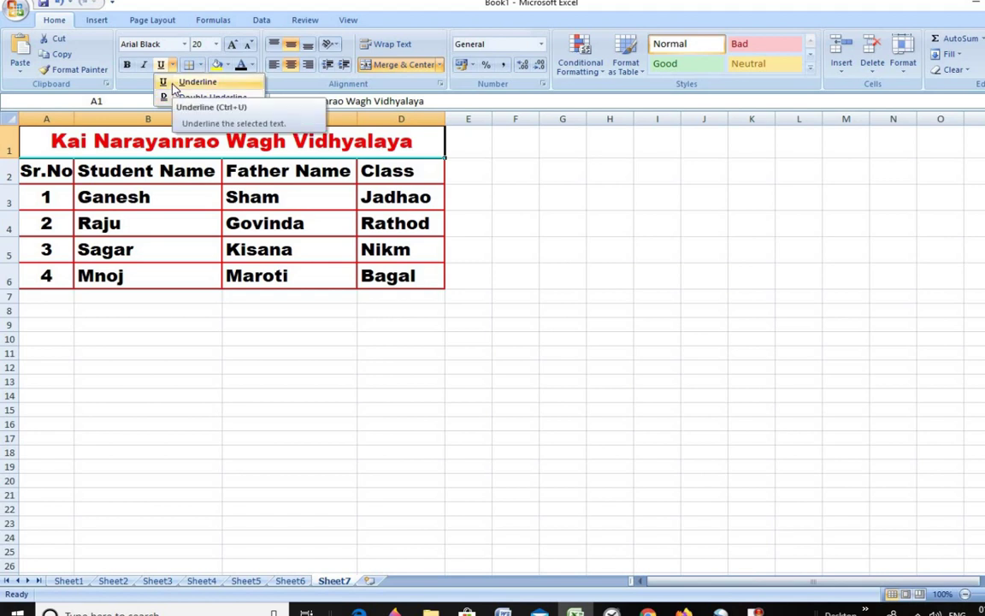
click(184, 82)
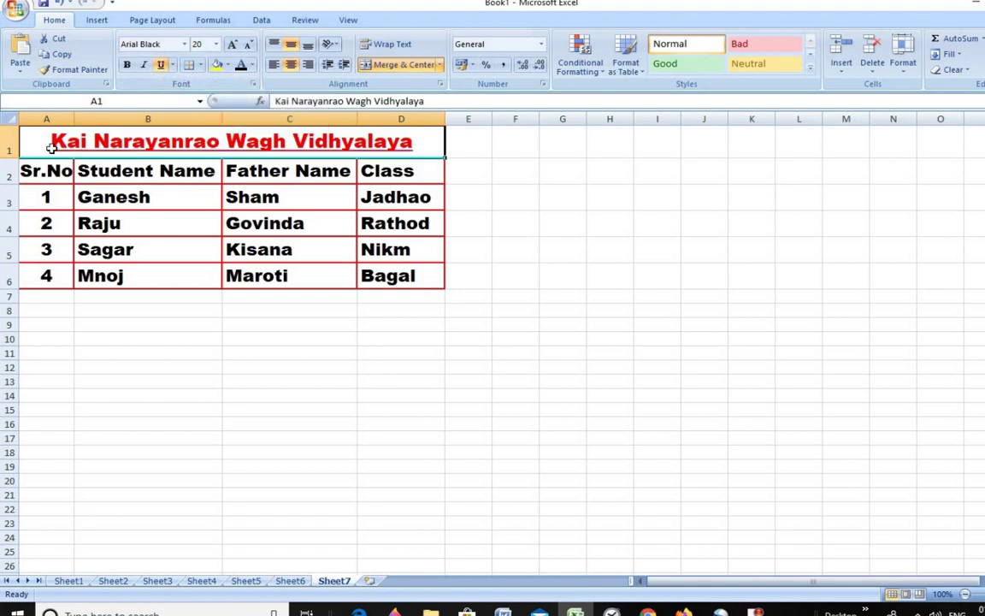
click(172, 65)
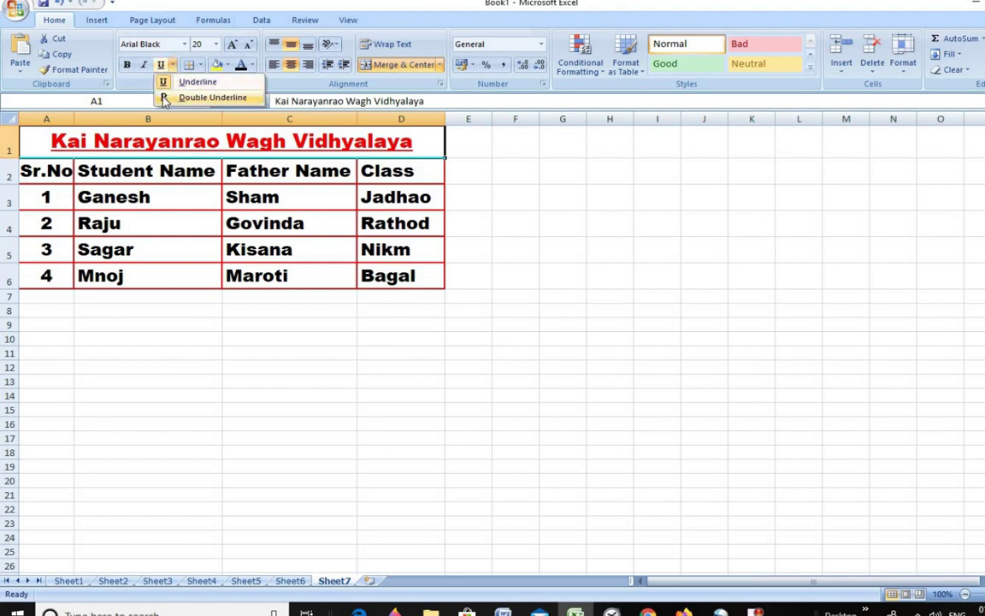
click(174, 98)
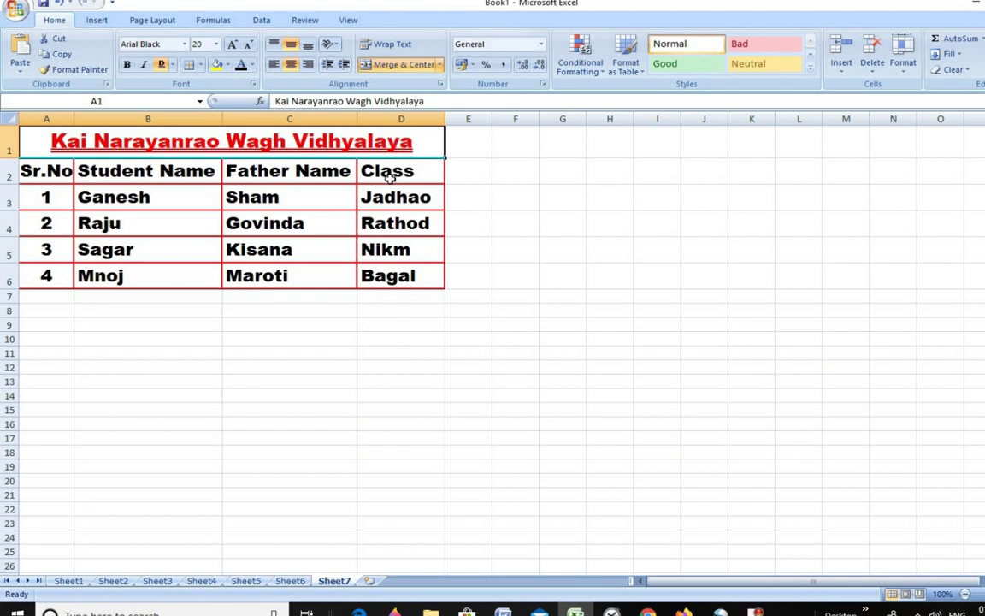
click(667, 272)
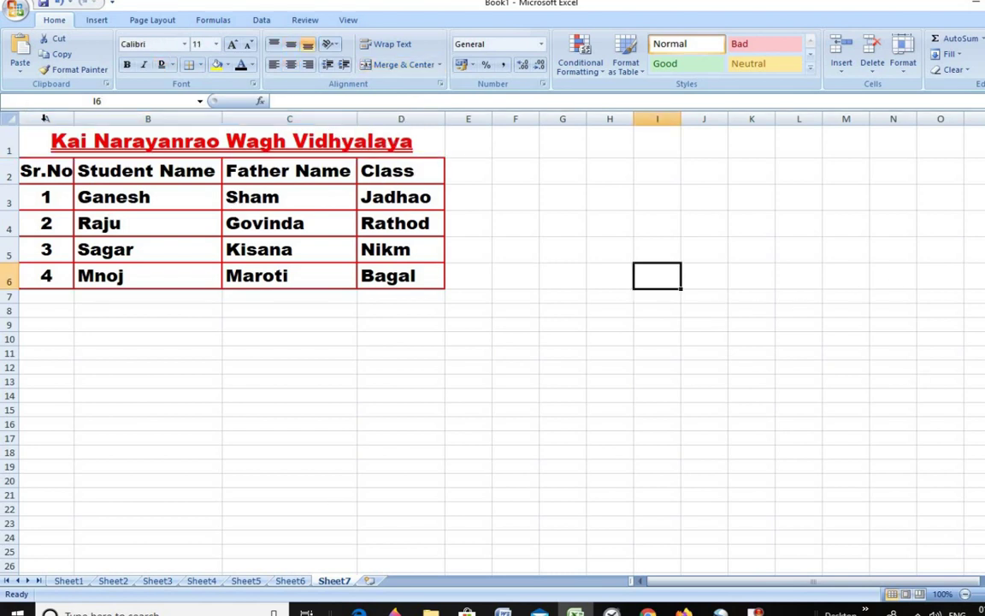
click(71, 144)
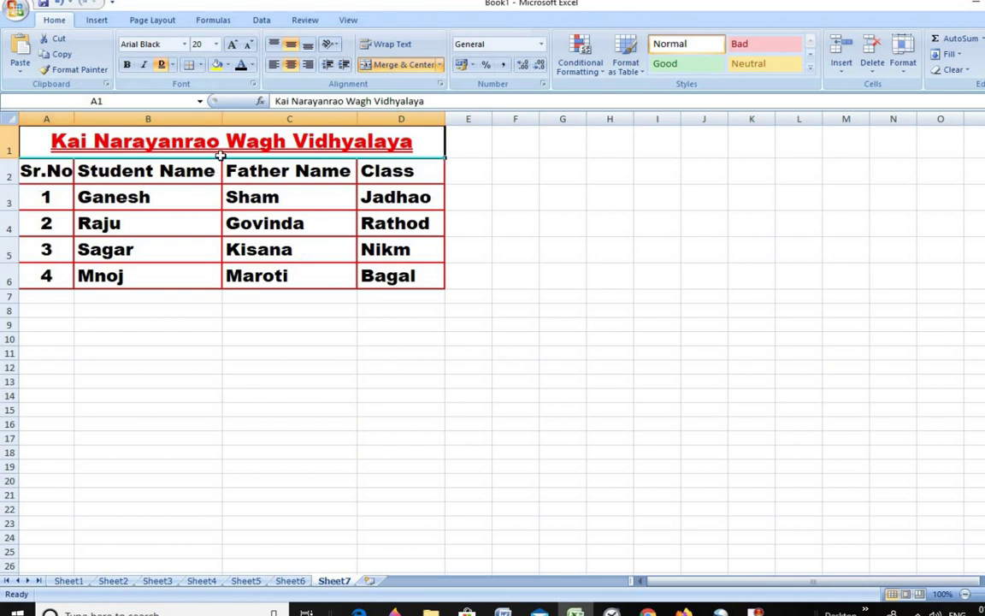
Fill the merged A1 title cell with Yellow from Standard Colors
click(228, 68)
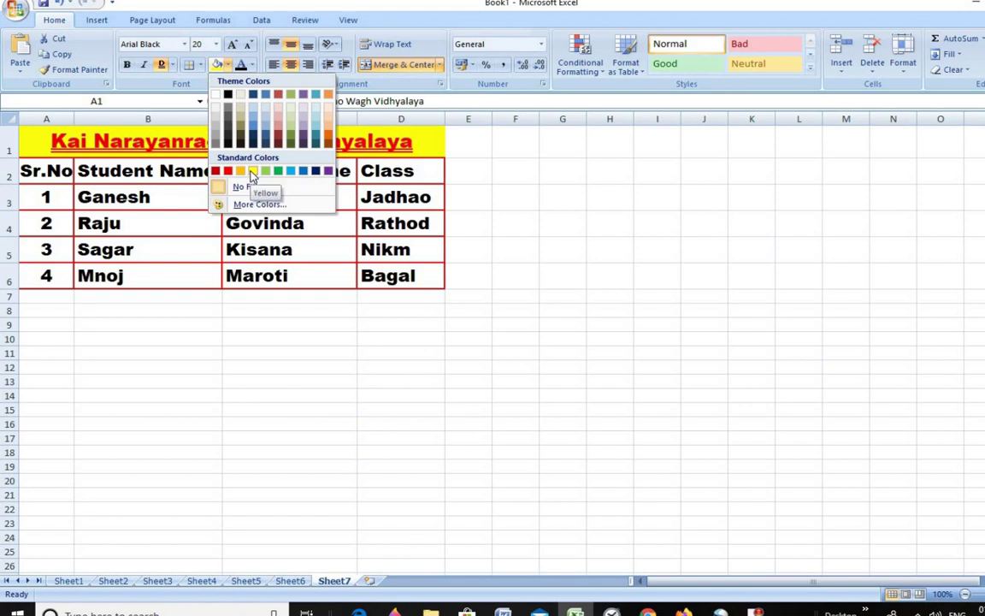
click(252, 171)
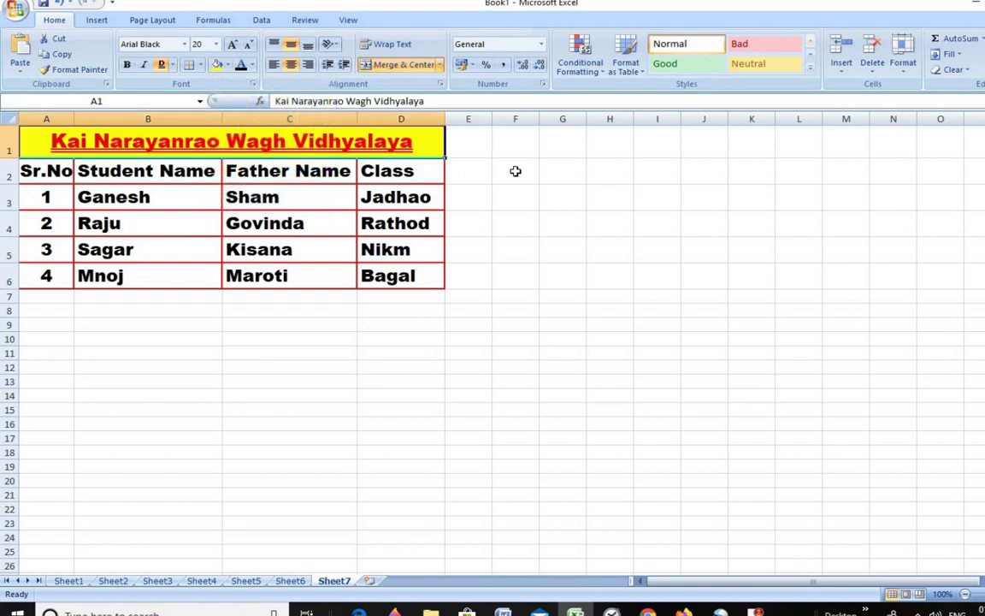
click(514, 170)
mouse_move(39, 171)
mouse_down()
mouse_move(303, 276)
mouse_move(376, 276)
mouse_up()
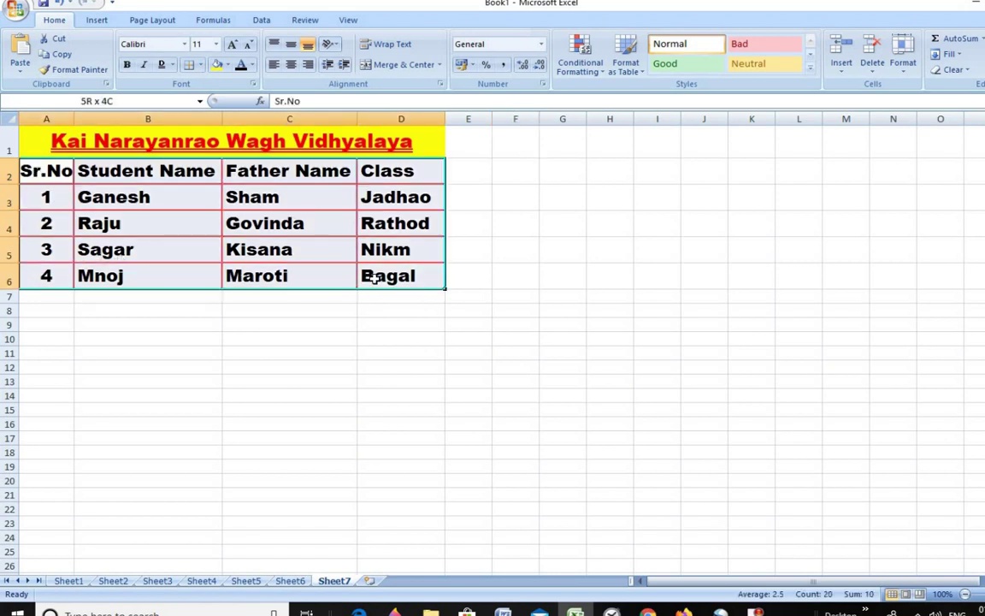
click(609, 222)
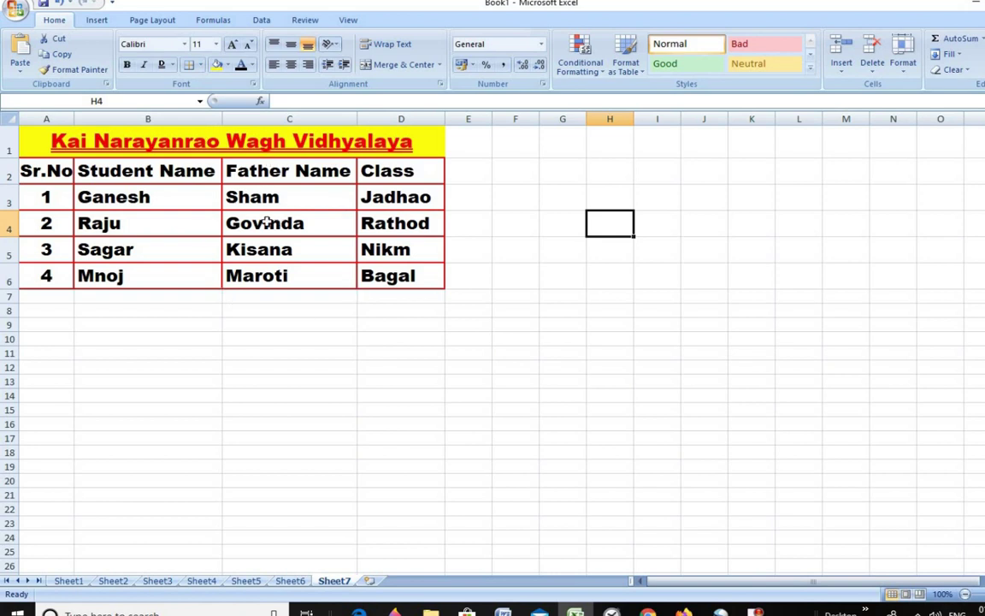
mouse_move(24, 130)
mouse_down()
mouse_move(161, 268)
mouse_move(335, 284)
mouse_move(355, 276)
mouse_up()
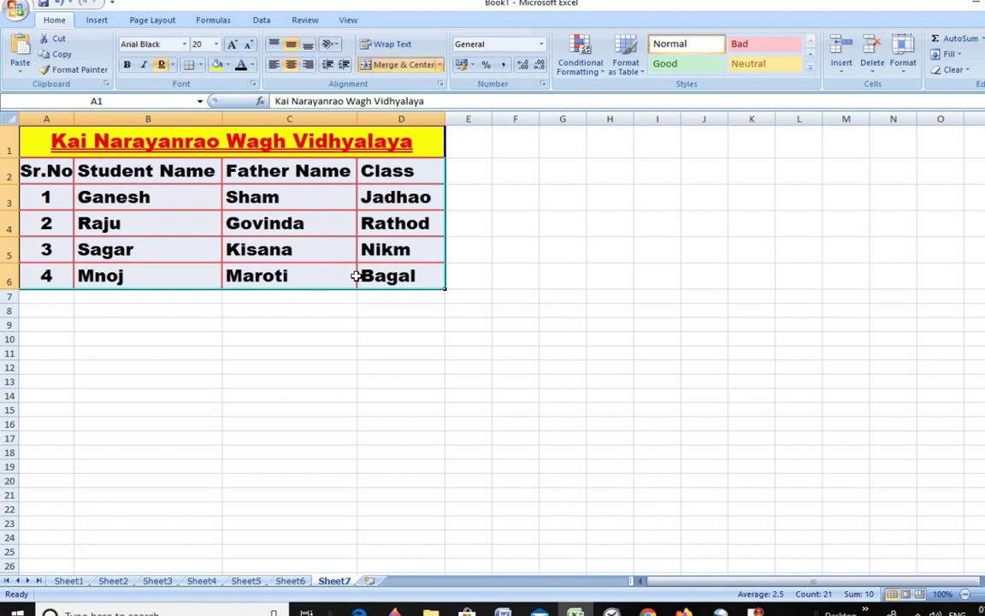